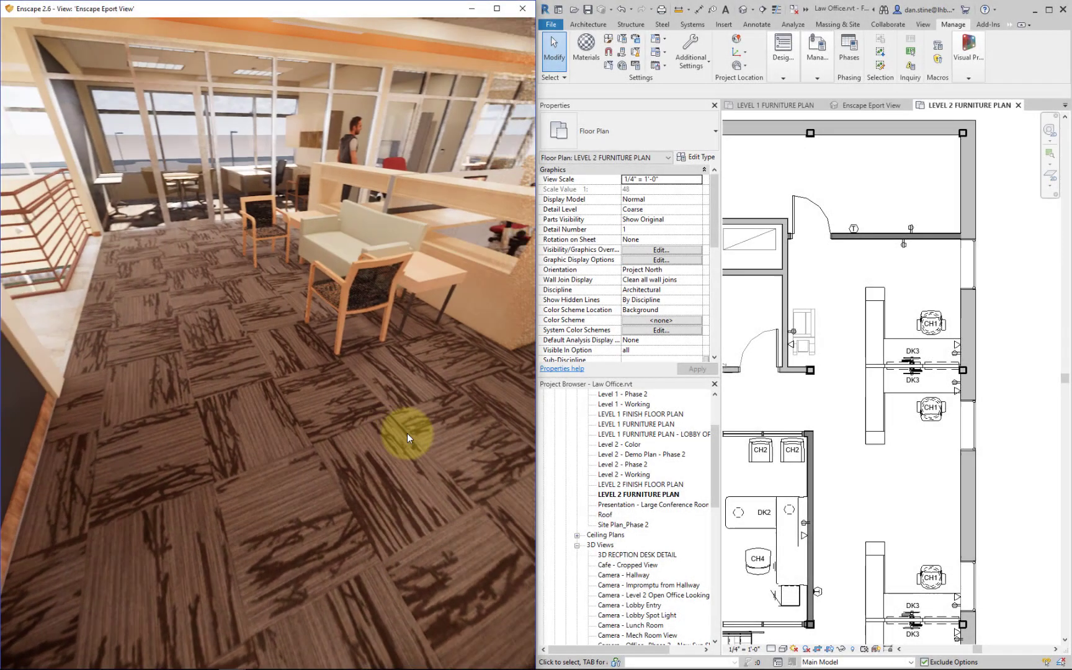
Copy the two CH2 chairs beside the TBL9 tables a short distance horizontally away from the CH6 sofa
{"action": "scroll", "coordinate": [808, 404], "scroll_direction": "down", "scroll_amount": 2}
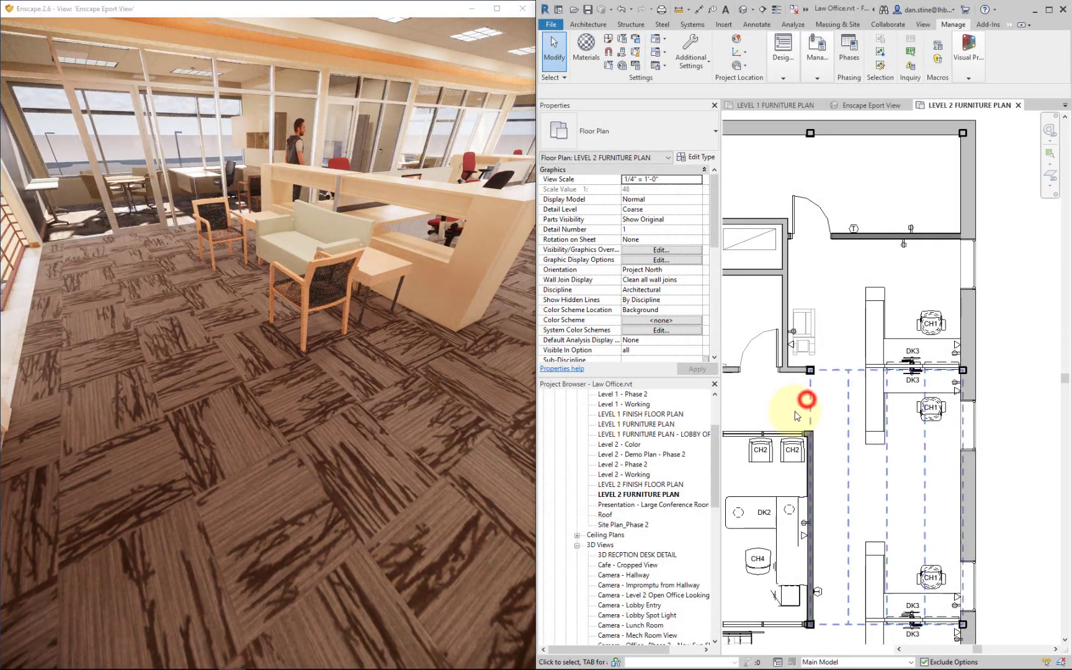
{"action": "middle_click_drag", "start_coordinate": [841, 445], "coordinate": [987, 397]}
{"action": "scroll", "coordinate": [830, 489], "scroll_direction": "up", "scroll_amount": 2}
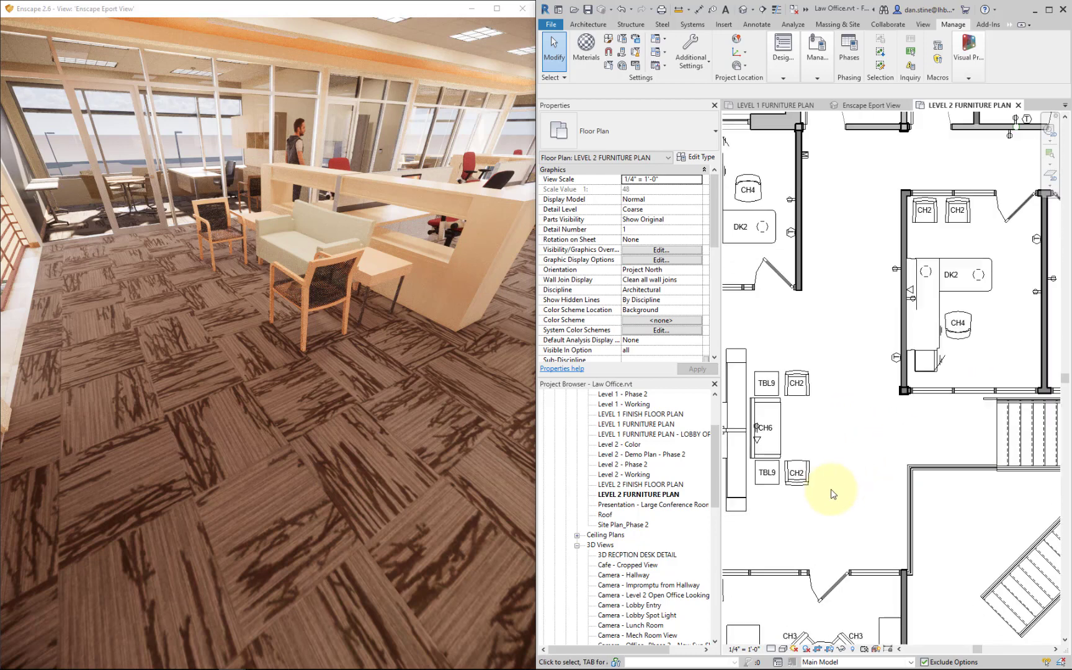
{"action": "left_click", "coordinate": [797, 479]}
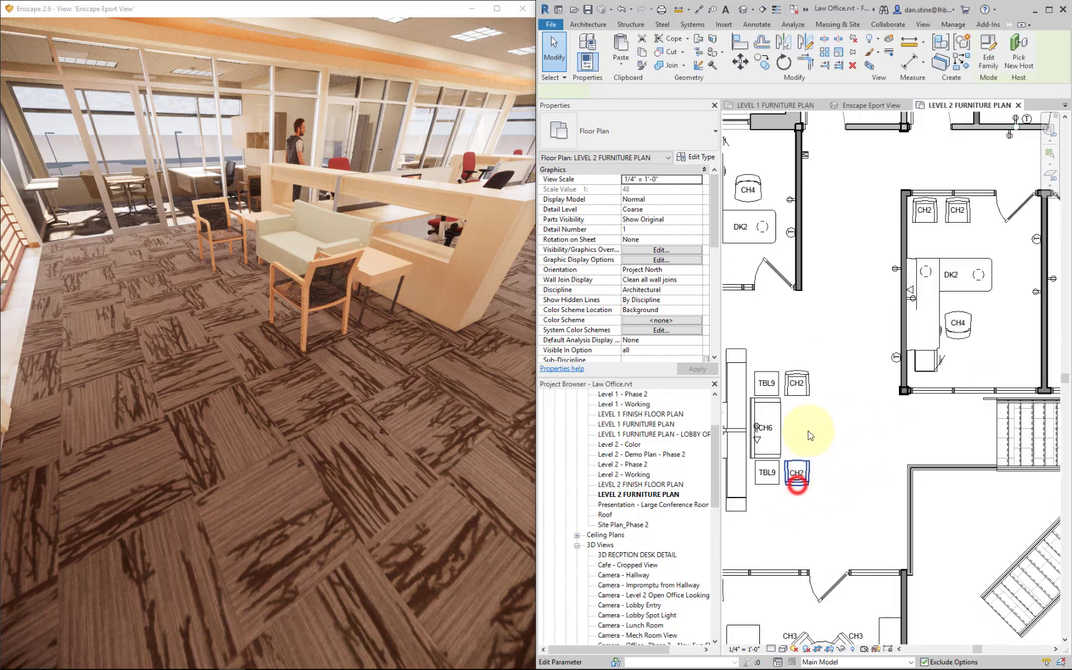
{"action": "left_click", "coordinate": [806, 375], "text": "ctrl"}
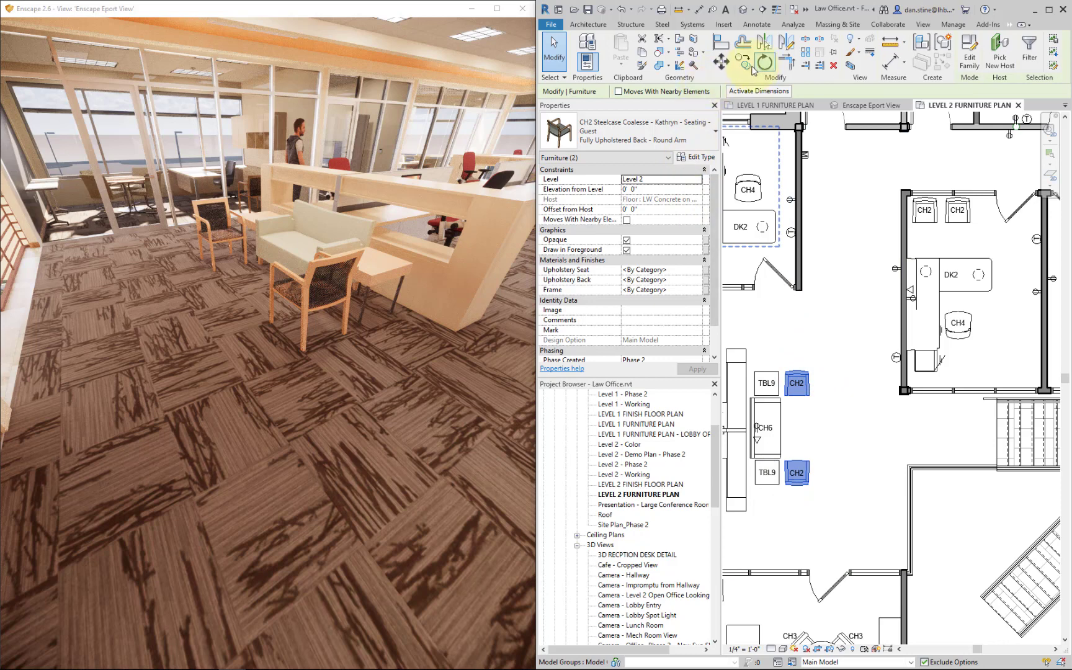
{"action": "left_click", "coordinate": [743, 62]}
{"action": "left_click", "coordinate": [816, 346]}
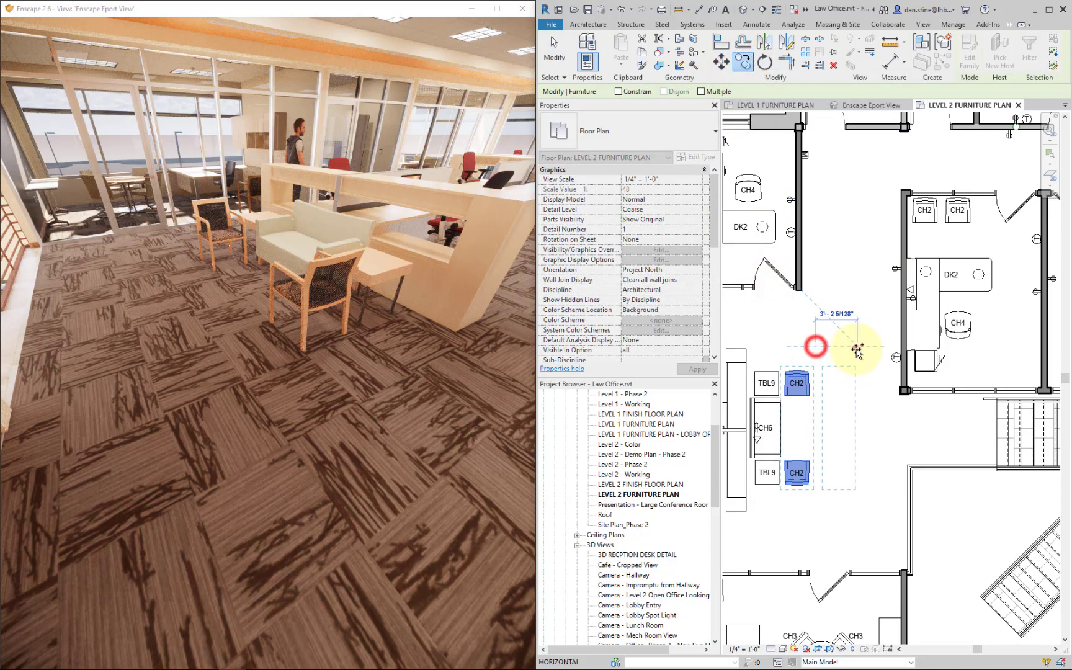
{"action": "left_click", "coordinate": [848, 347]}
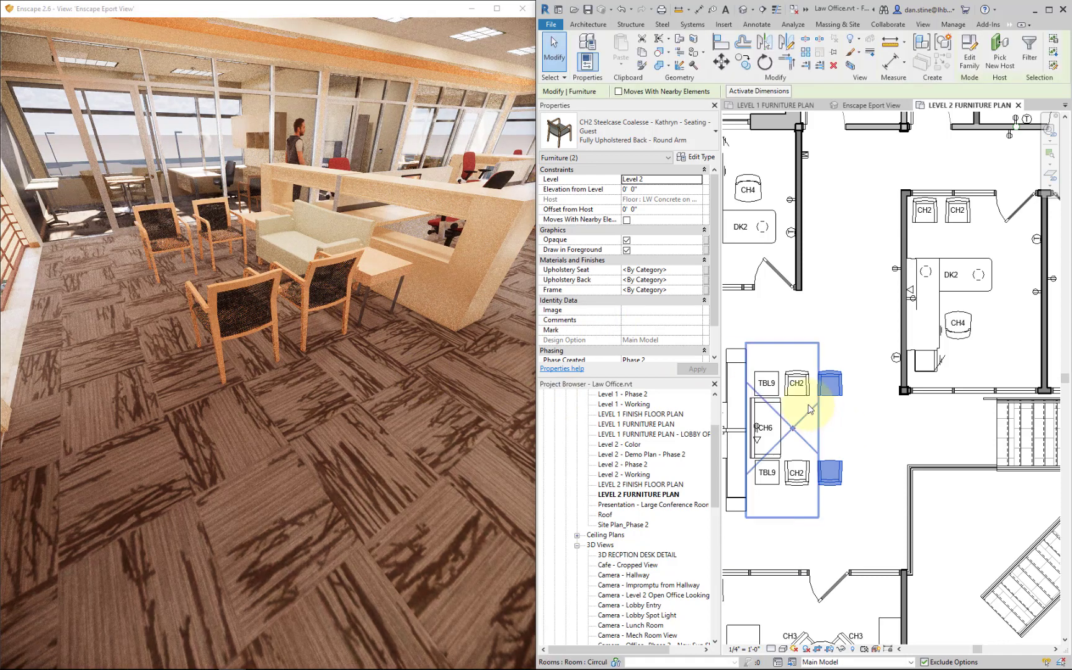
Move the upper CH2 chair down in front of the CH6 sofa, and return it beside the upper TBL9 table
{"action": "left_click_drag", "start_coordinate": [804, 402], "coordinate": [808, 426]}
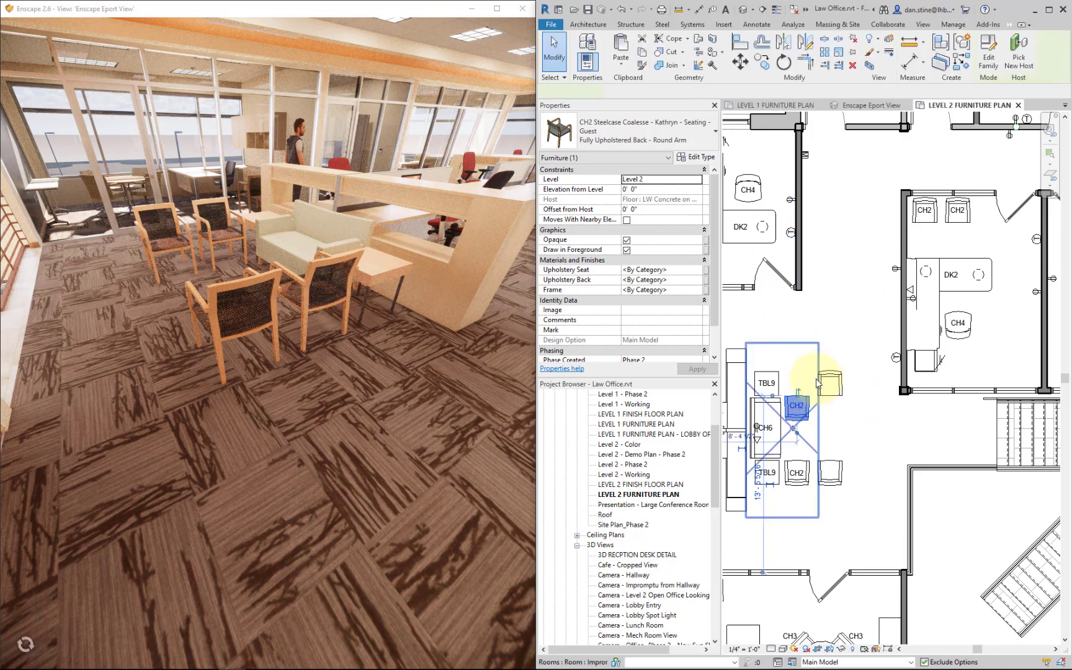
{"action": "left_click", "coordinate": [797, 413]}
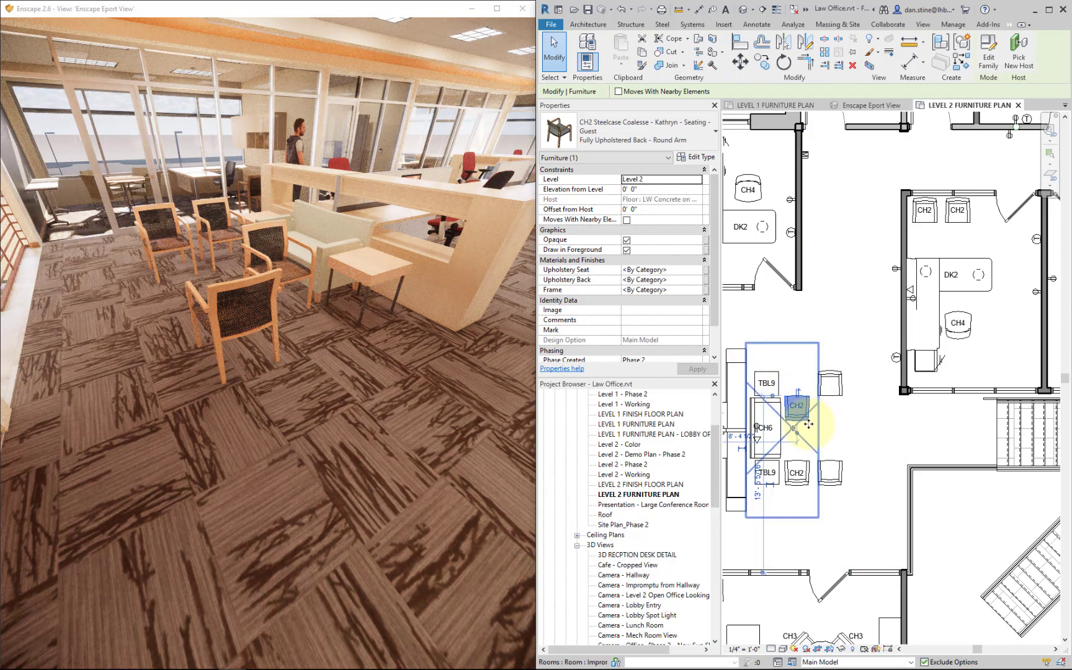
{"action": "left_click_drag", "start_coordinate": [806, 410], "coordinate": [800, 383]}
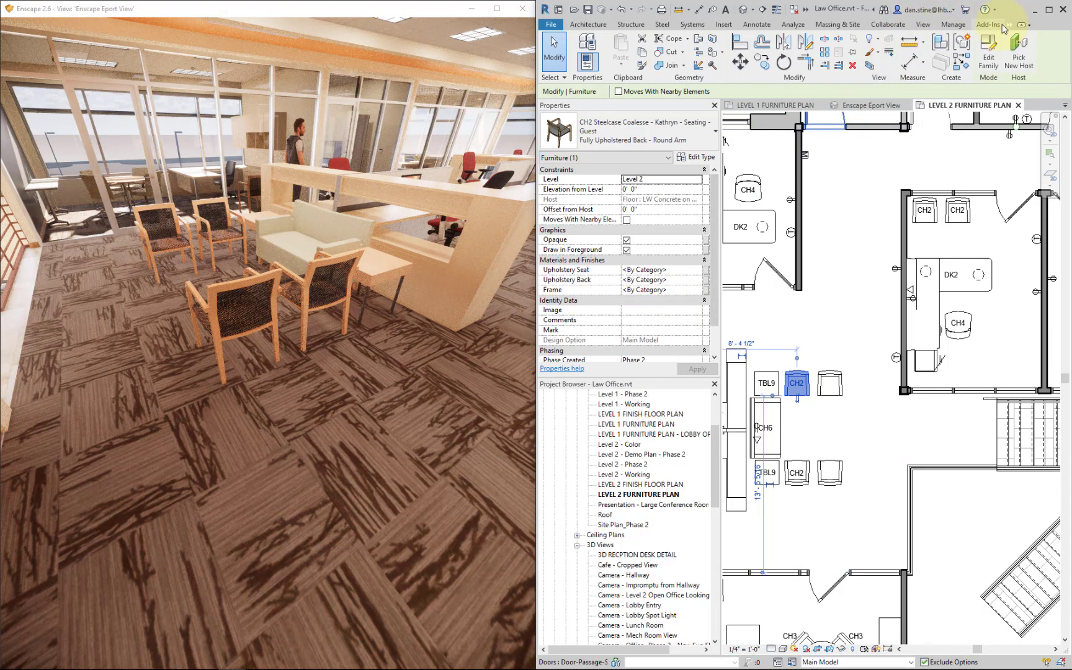
Pause Enscape's live updates
{"action": "left_click", "coordinate": [1018, 36]}
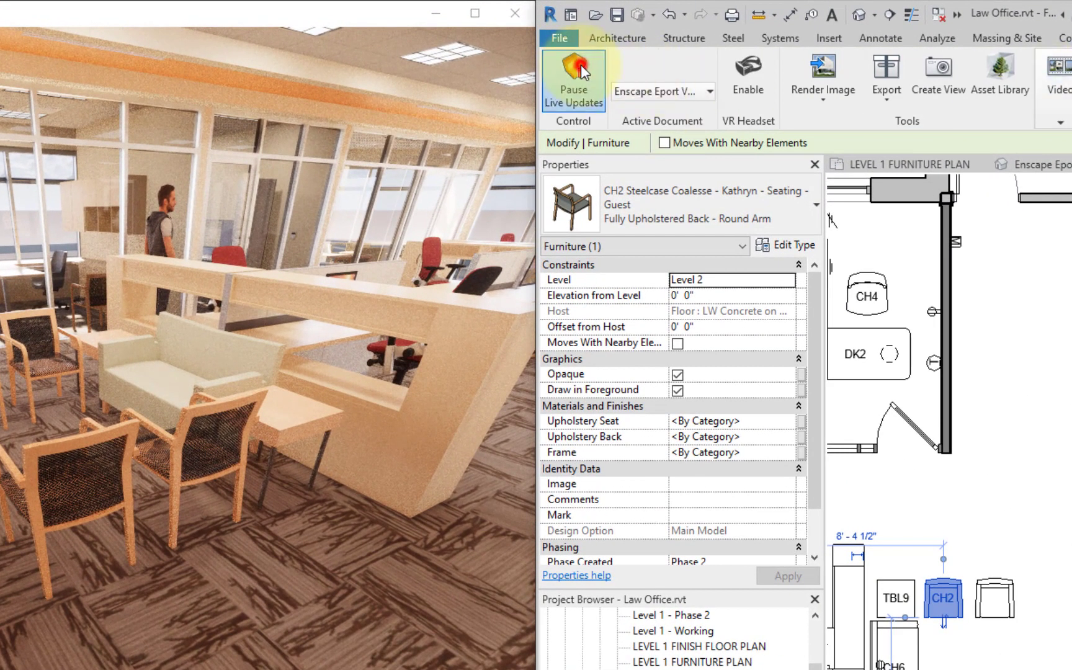
{"action": "left_click", "coordinate": [577, 72]}
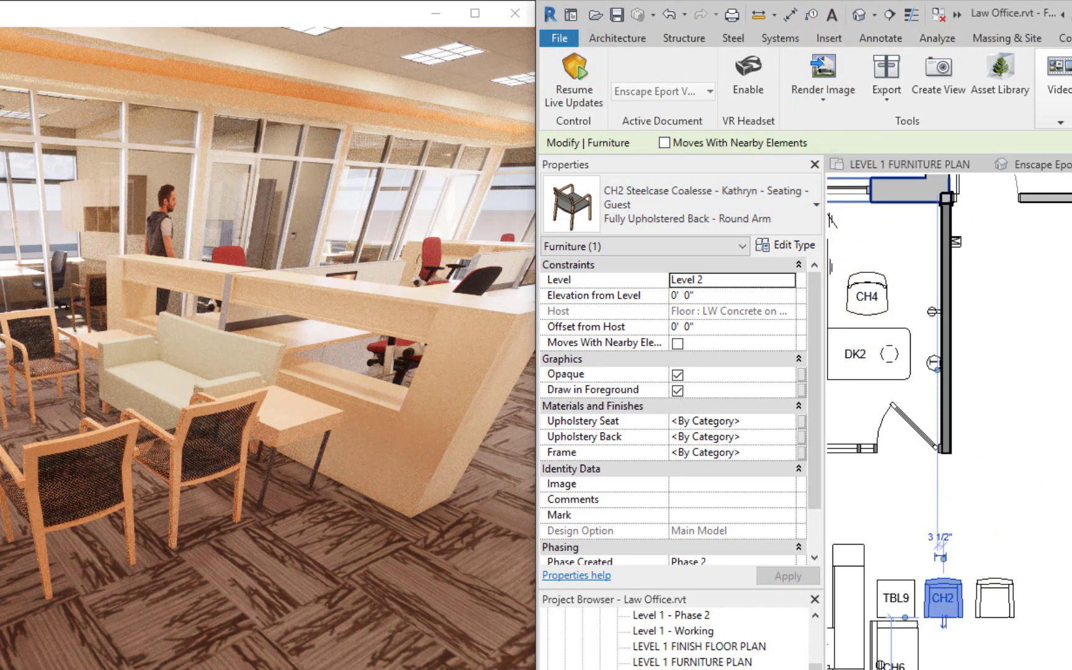
Rotate the upper CH2 chair 90 degrees counterclockwise and move it directly above the upper TBL9 table
{"action": "left_click", "coordinate": [1071, 39]}
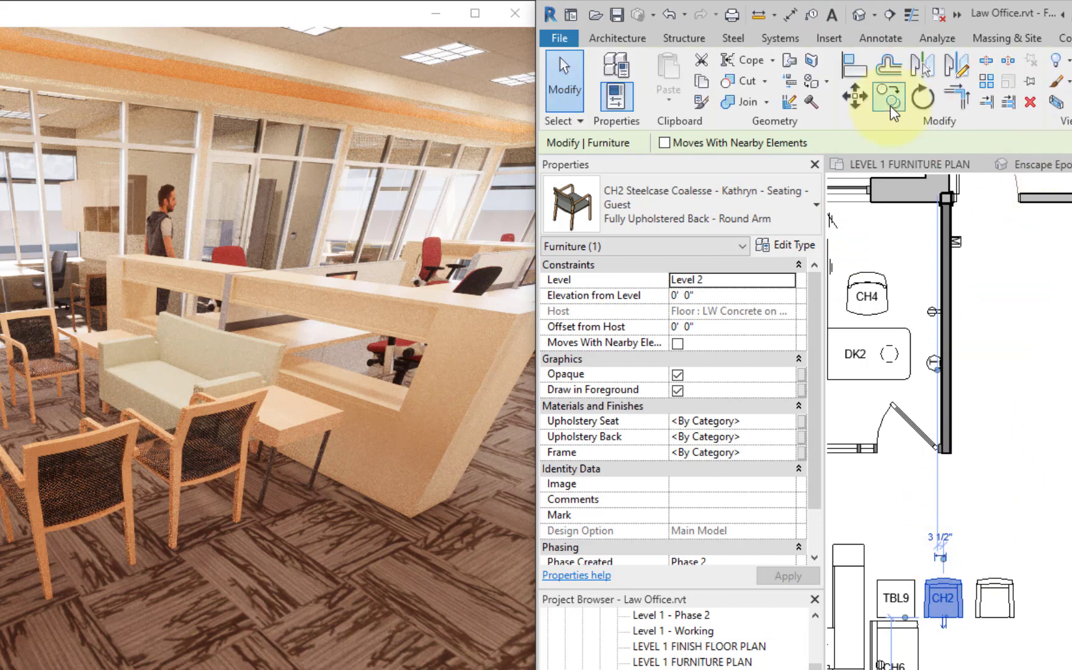
{"action": "left_click", "coordinate": [922, 97]}
{"action": "left_click", "coordinate": [940, 510]}
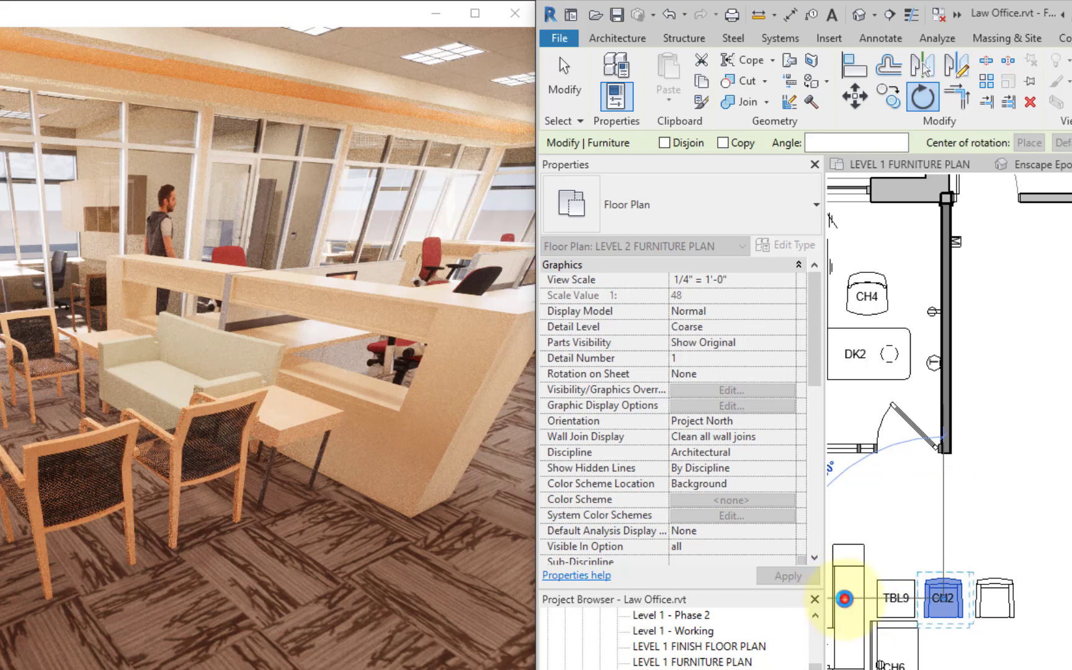
{"action": "left_click", "coordinate": [844, 598]}
{"action": "left_click_drag", "start_coordinate": [943, 617], "coordinate": [892, 573]}
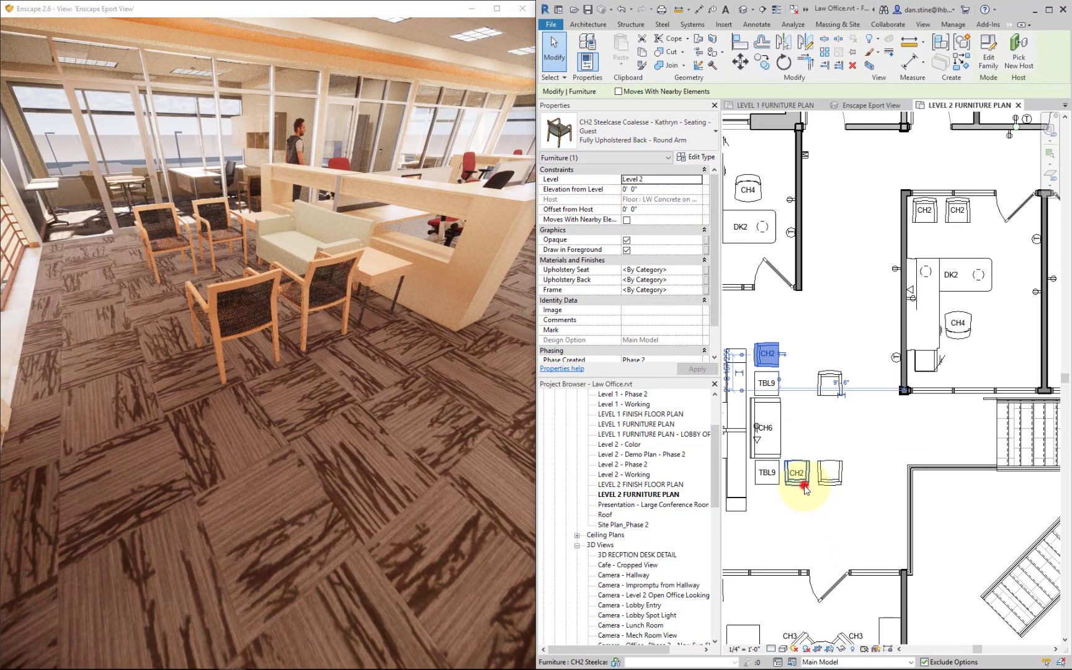
Rotate the lower CH2 chair 90 degrees clockwise and move it directly below the lower TBL9 table
{"action": "left_click", "coordinate": [803, 485]}
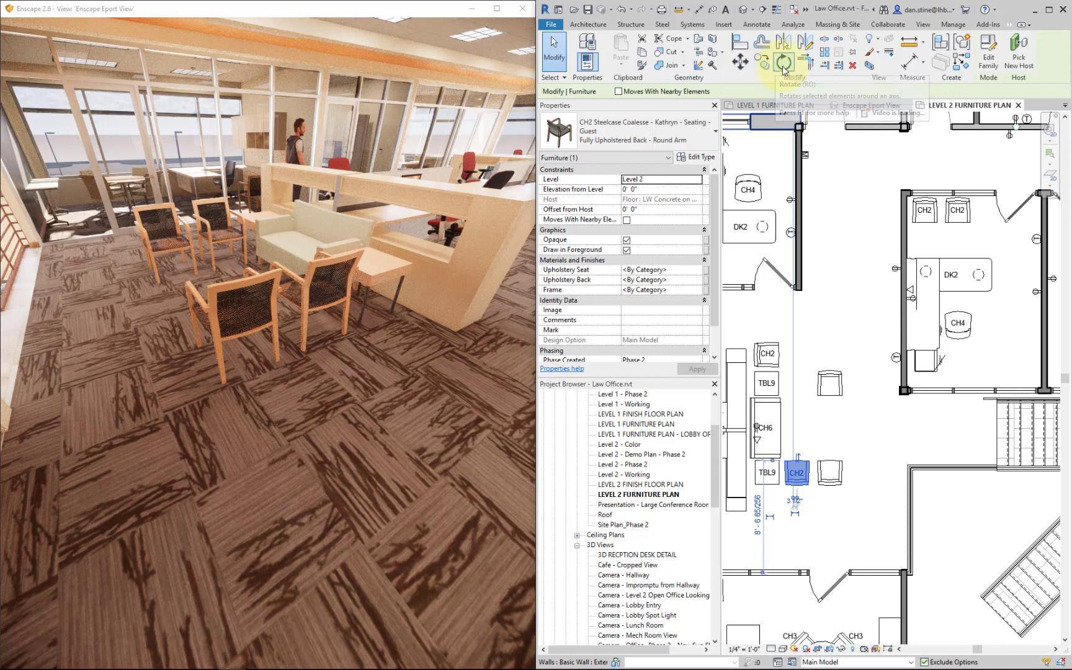
{"action": "left_click", "coordinate": [783, 62]}
{"action": "left_click", "coordinate": [797, 364]}
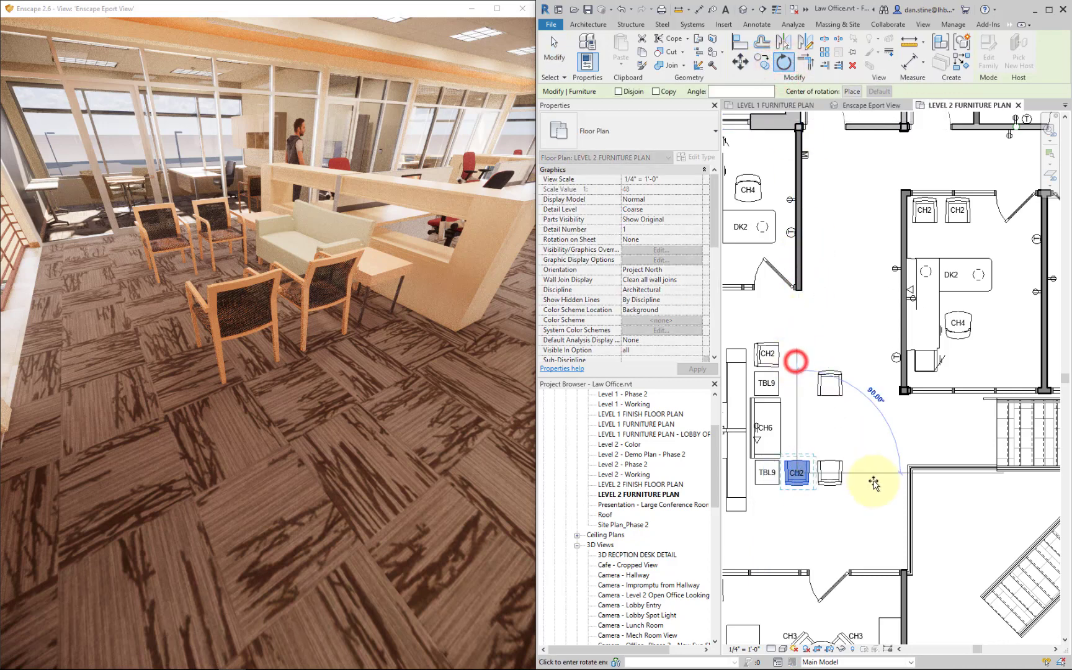
{"action": "left_click", "coordinate": [884, 475]}
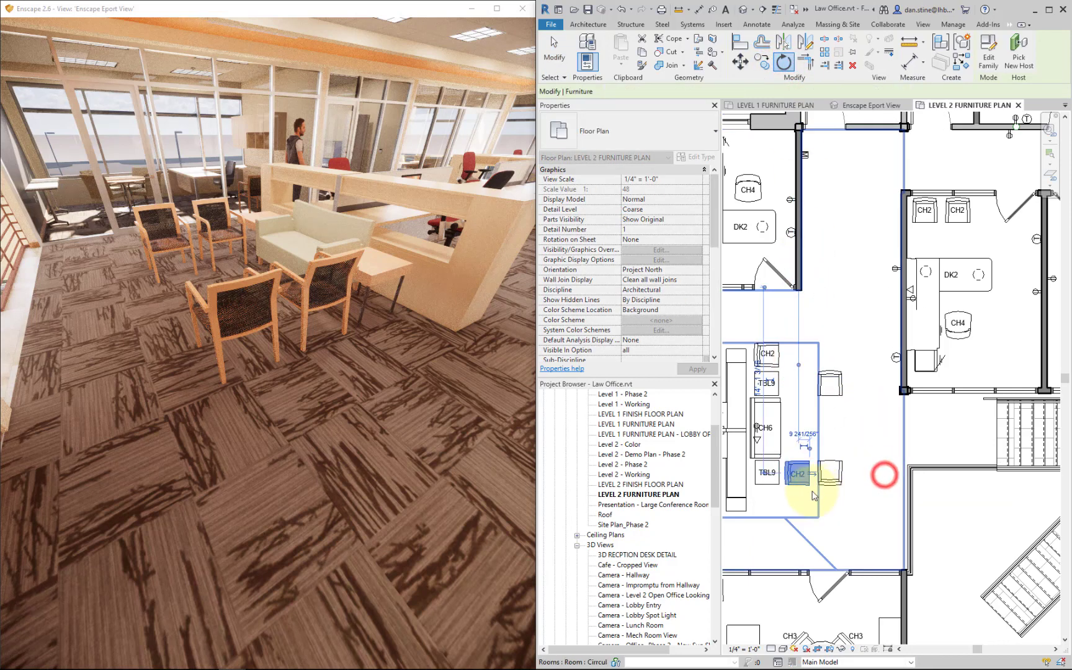
{"action": "left_click_drag", "start_coordinate": [795, 483], "coordinate": [767, 518]}
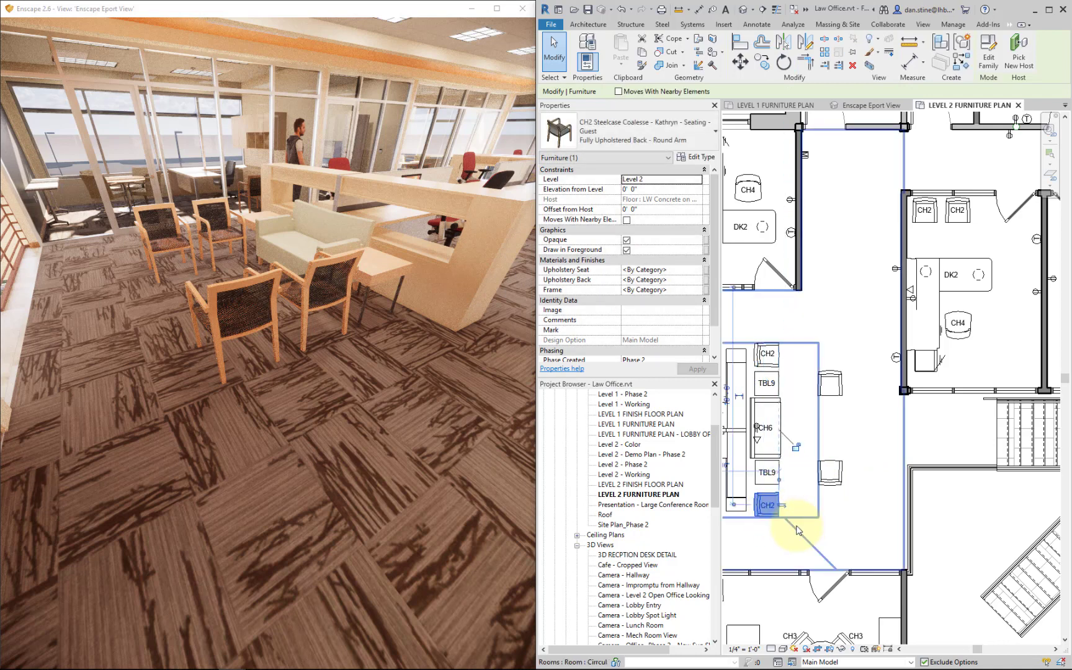
Rotate the lower copied chair 90 degrees counterclockwise so that it faces the seating row
{"action": "scroll", "coordinate": [799, 529], "scroll_direction": "up", "scroll_amount": 2}
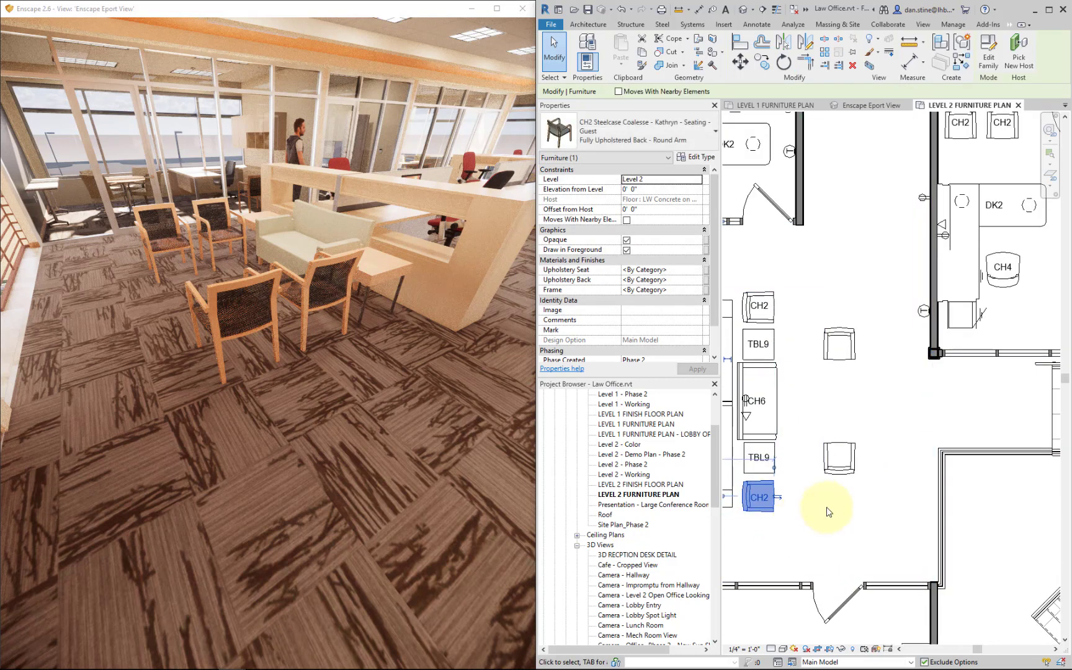
{"action": "scroll", "coordinate": [853, 482], "scroll_direction": "up", "scroll_amount": 1}
{"action": "left_click", "coordinate": [852, 476]}
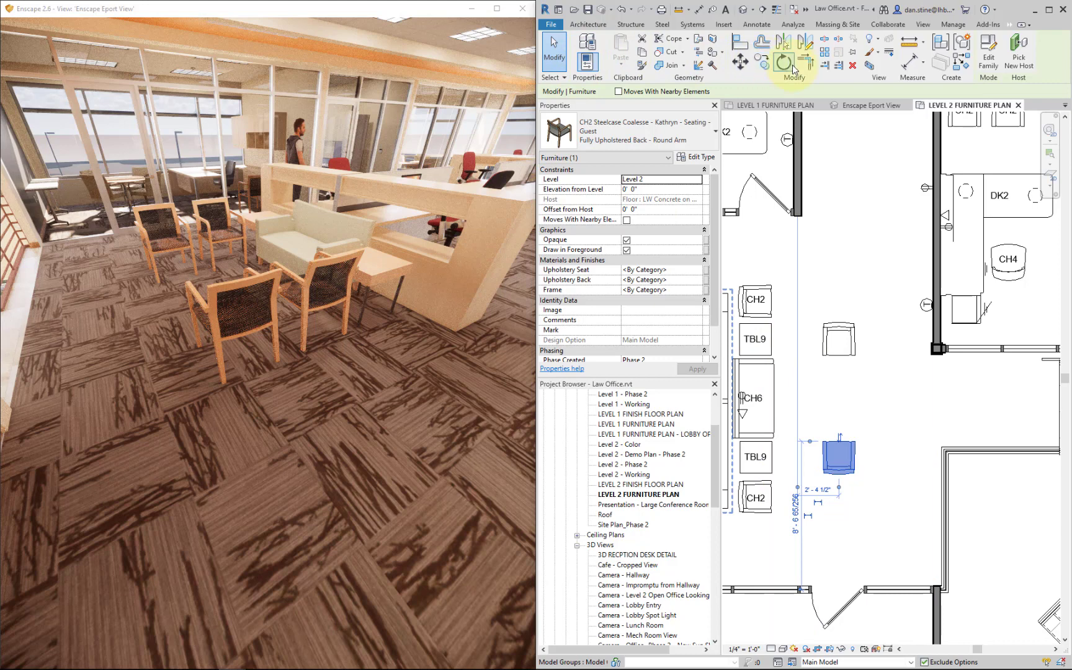
{"action": "left_click", "coordinate": [793, 64]}
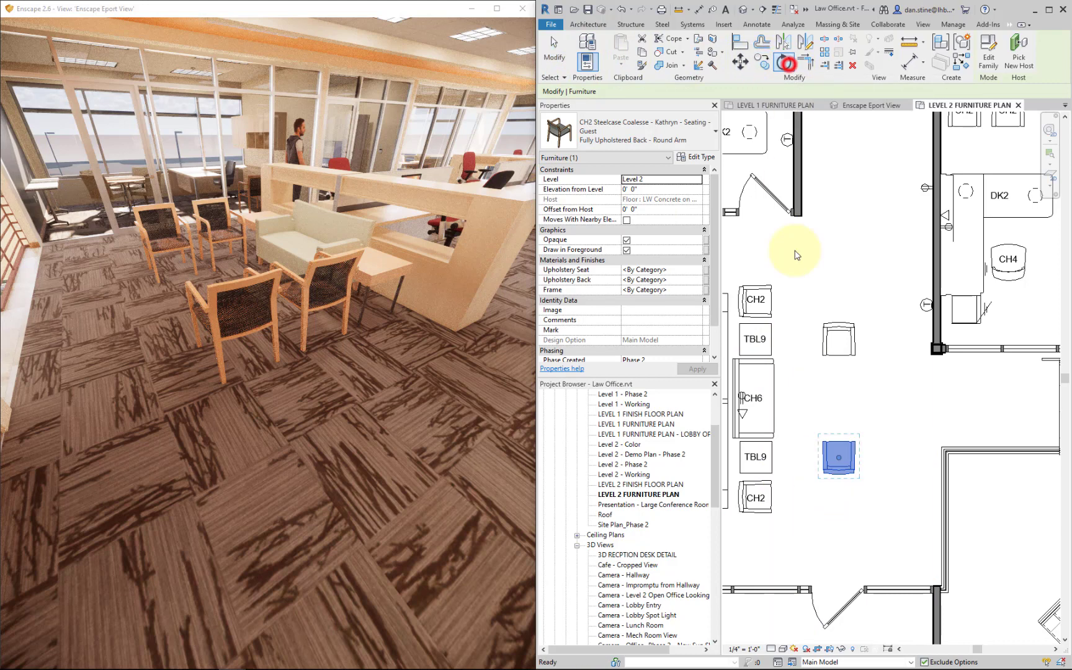
{"action": "left_click", "coordinate": [839, 414]}
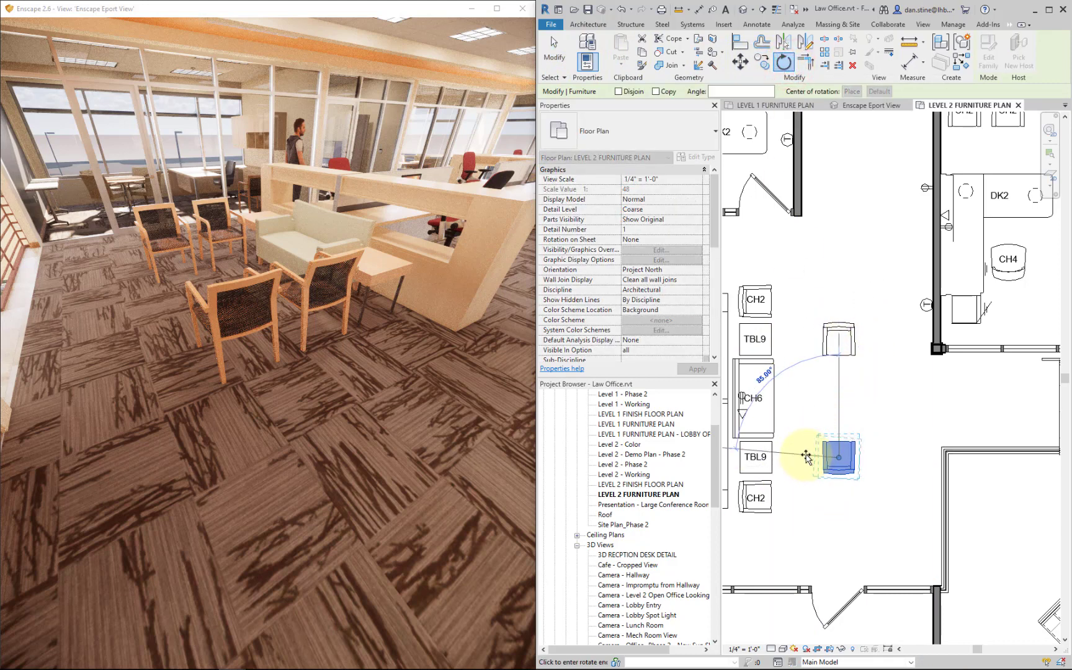
{"action": "left_click", "coordinate": [805, 459]}
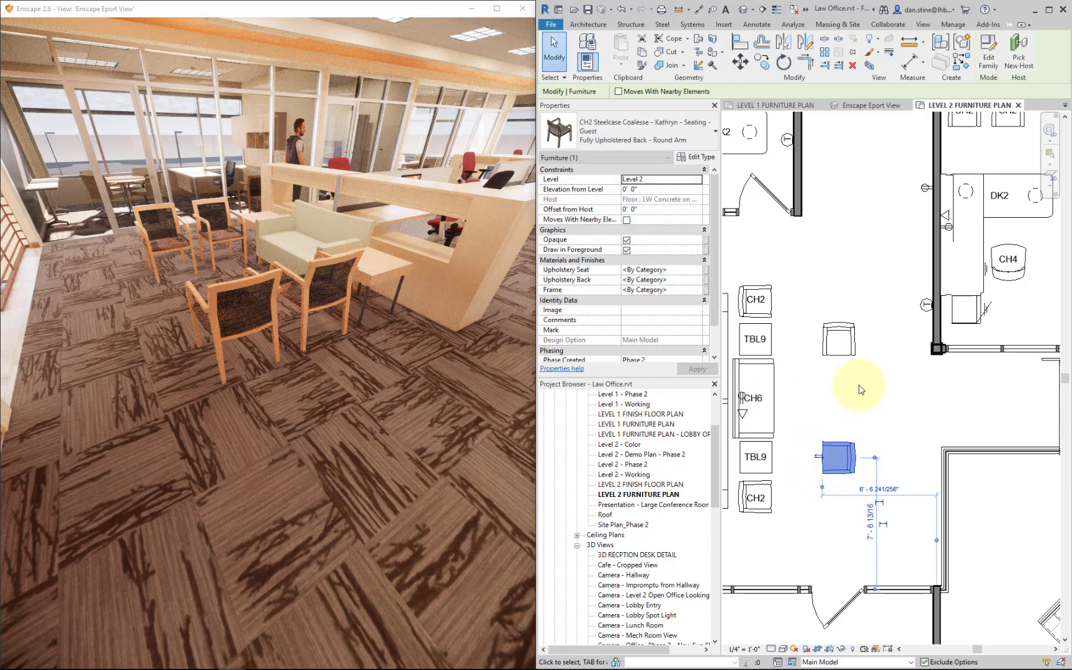
Rotate the upper copied chair clockwise by nearly a quarter turn so that it faces the seating row at a slight angle
{"action": "left_click", "coordinate": [854, 352]}
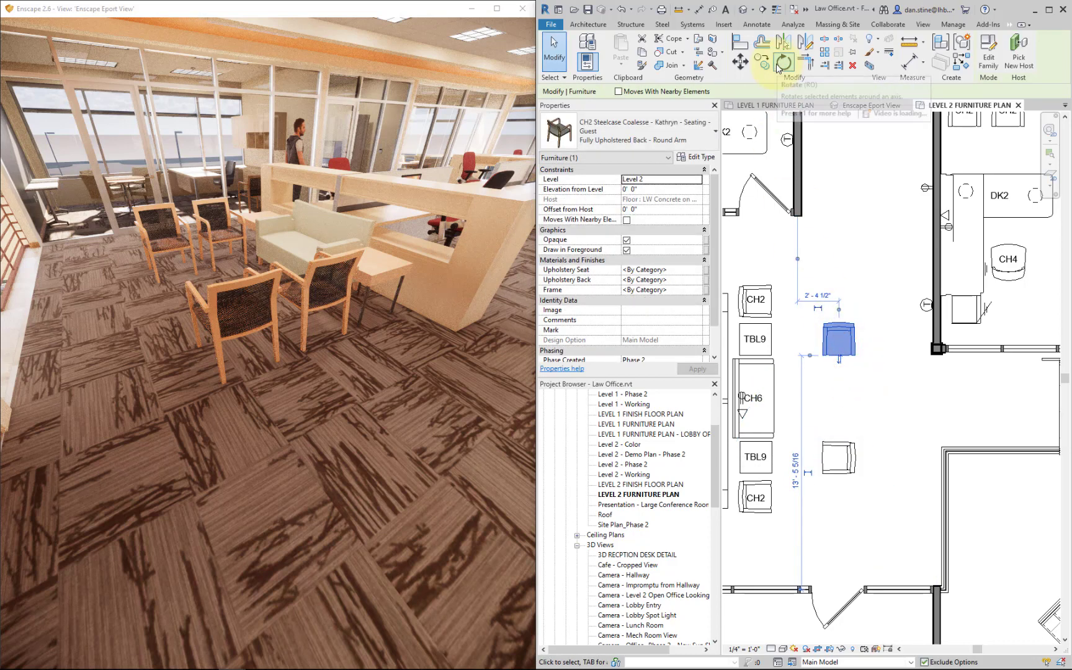
{"action": "left_click", "coordinate": [780, 61]}
{"action": "left_click", "coordinate": [840, 392]}
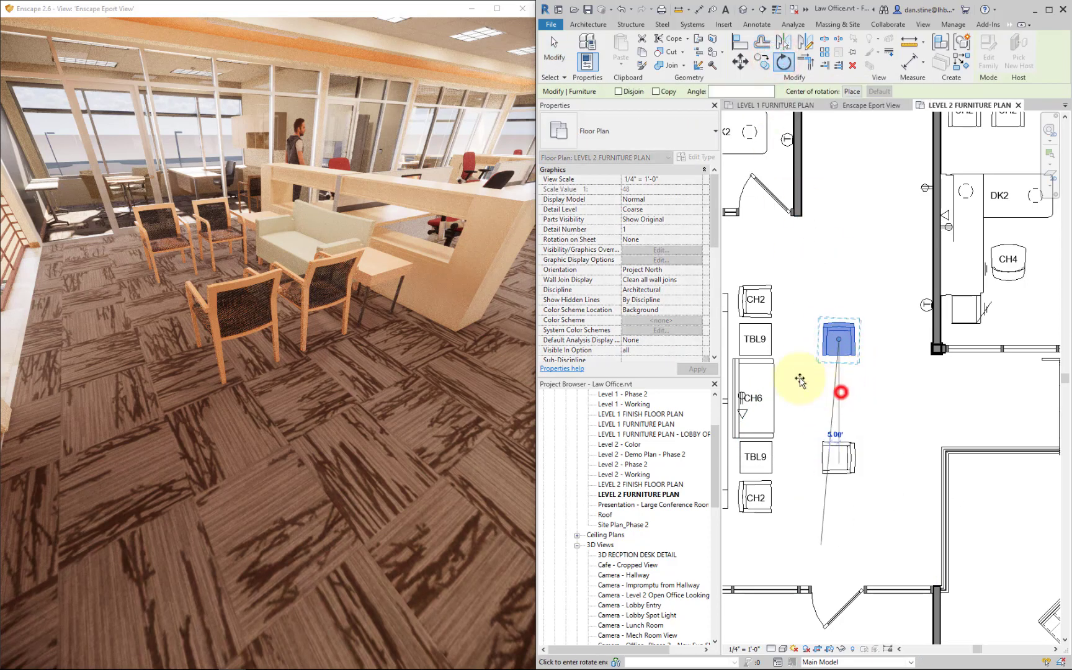
{"action": "left_click", "coordinate": [806, 342]}
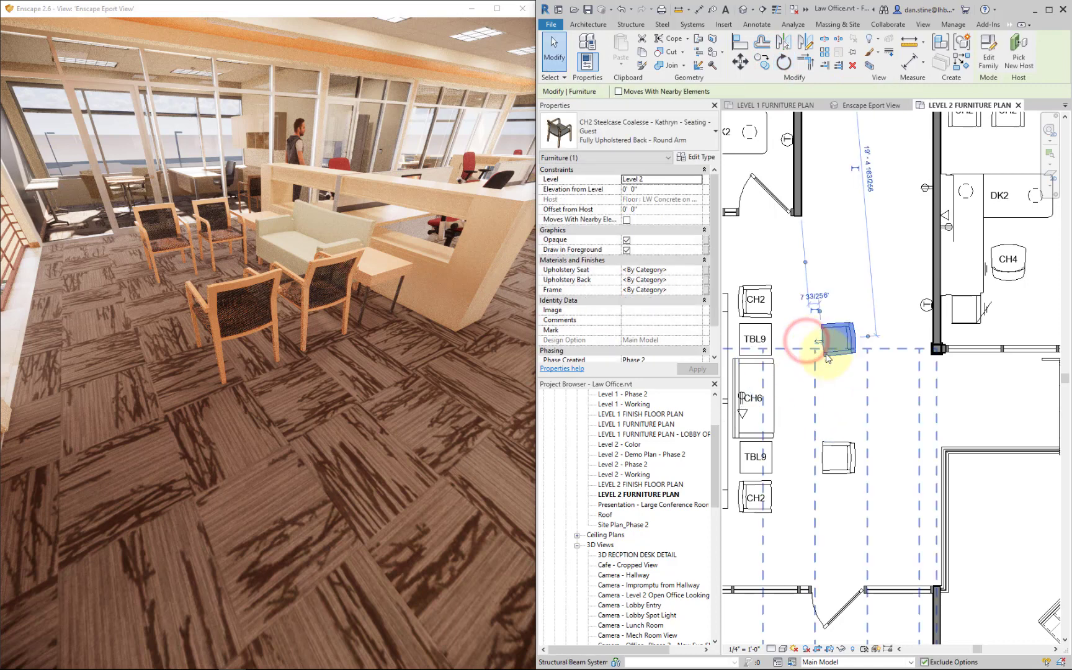
Rotate the lower copied chair slightly clockwise so that it angles toward the CH6 sofa, and clear the selection
{"action": "left_click", "coordinate": [844, 451]}
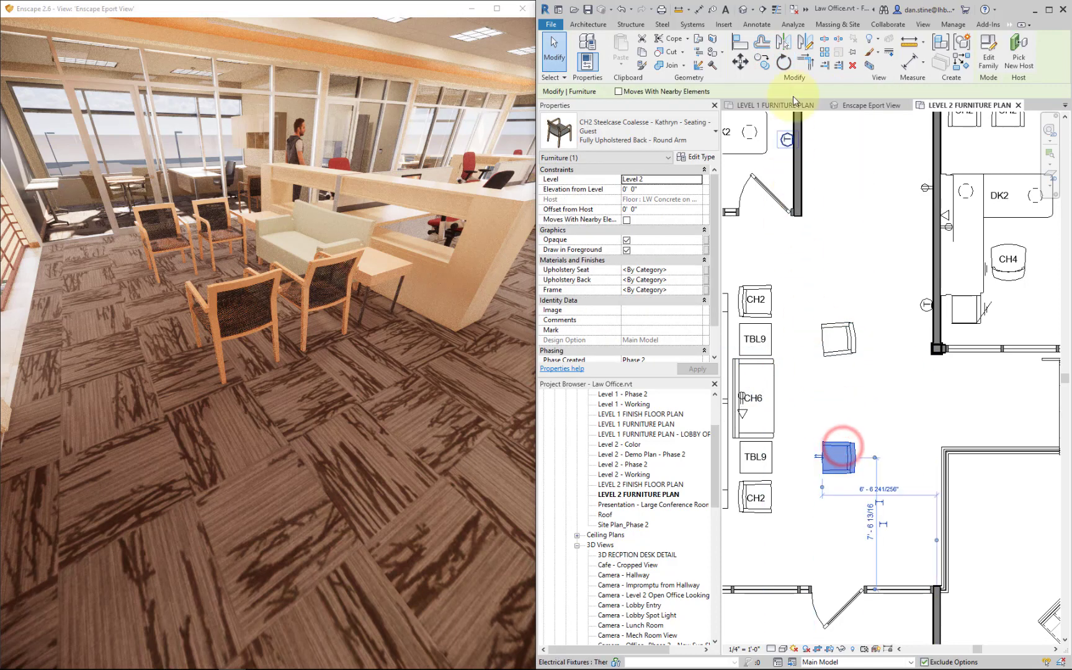
{"action": "left_click", "coordinate": [783, 60]}
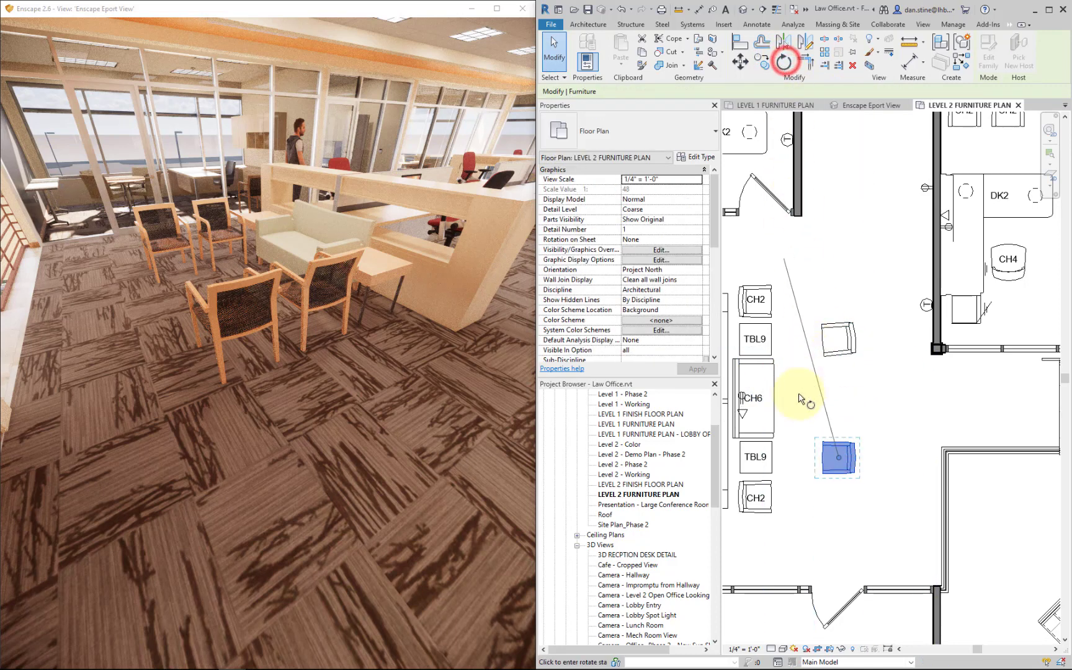
{"action": "left_click", "coordinate": [797, 447]}
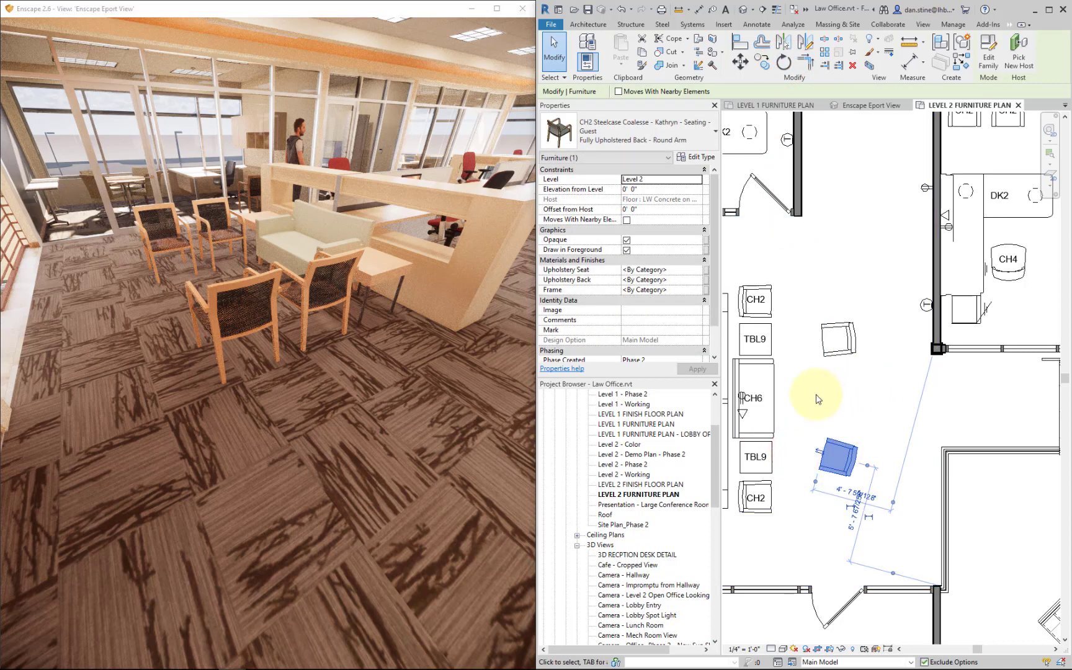
{"action": "left_click", "coordinate": [773, 336]}
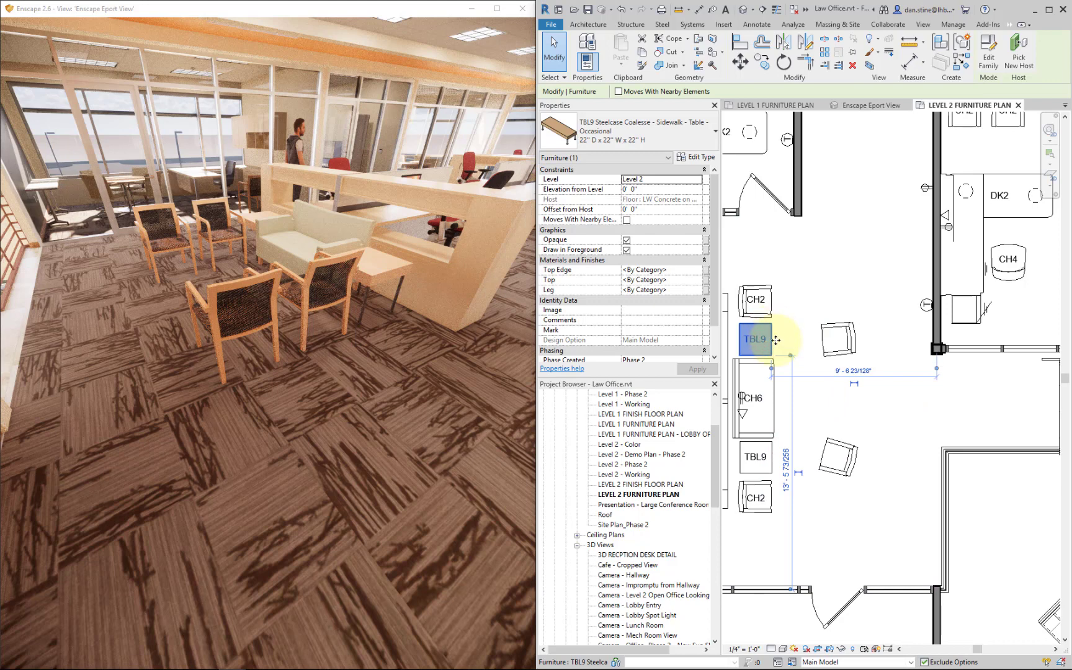
{"action": "left_click", "coordinate": [854, 283]}
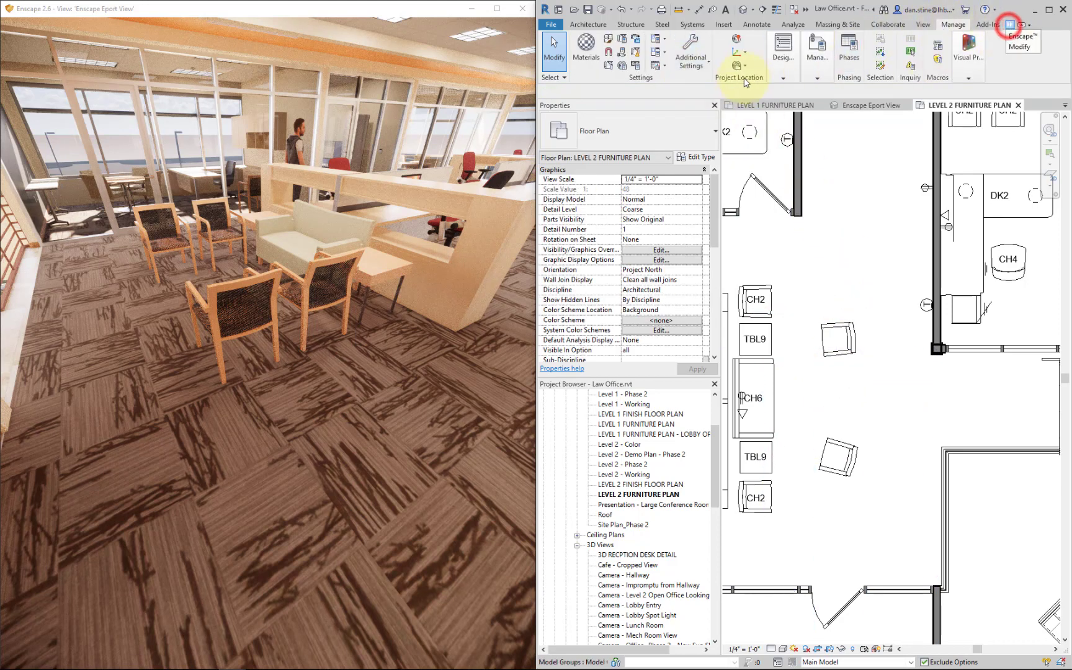
Resume Enscape's live updates and navigate the rendered view to the open office workstations
{"action": "left_click", "coordinate": [1035, 36]}
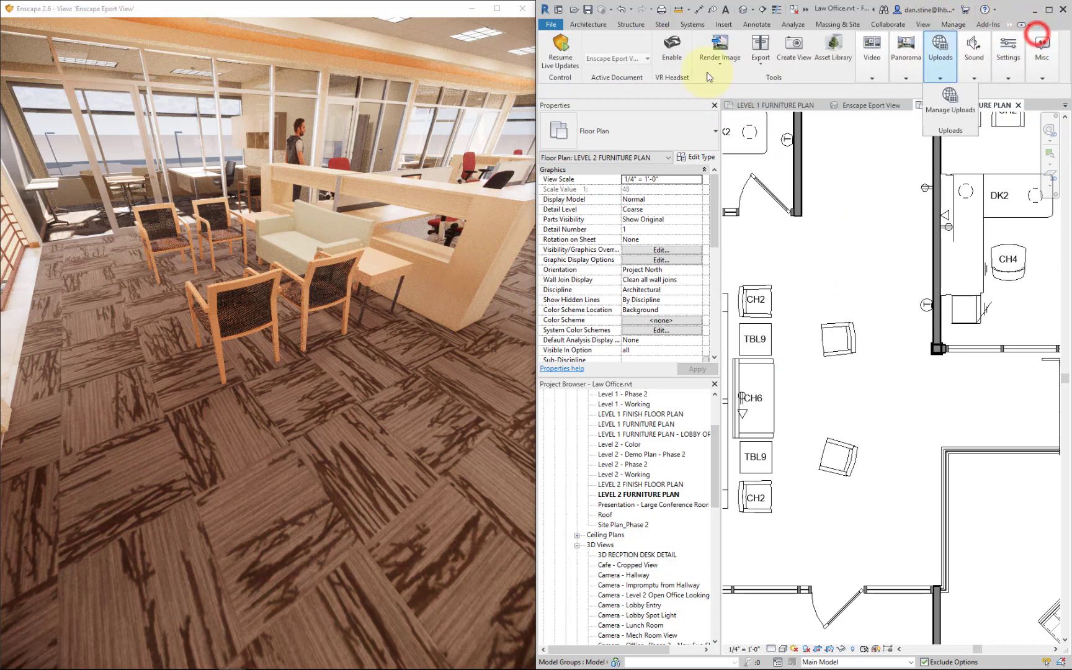
{"action": "left_click", "coordinate": [565, 56]}
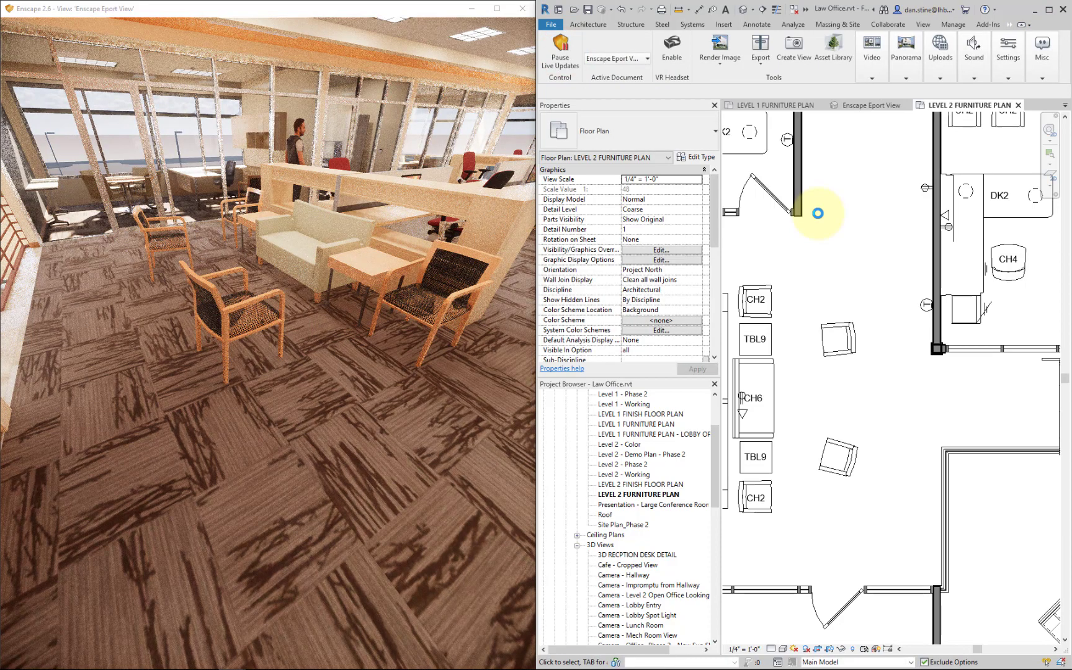
{"action": "left_click", "coordinate": [390, 340]}
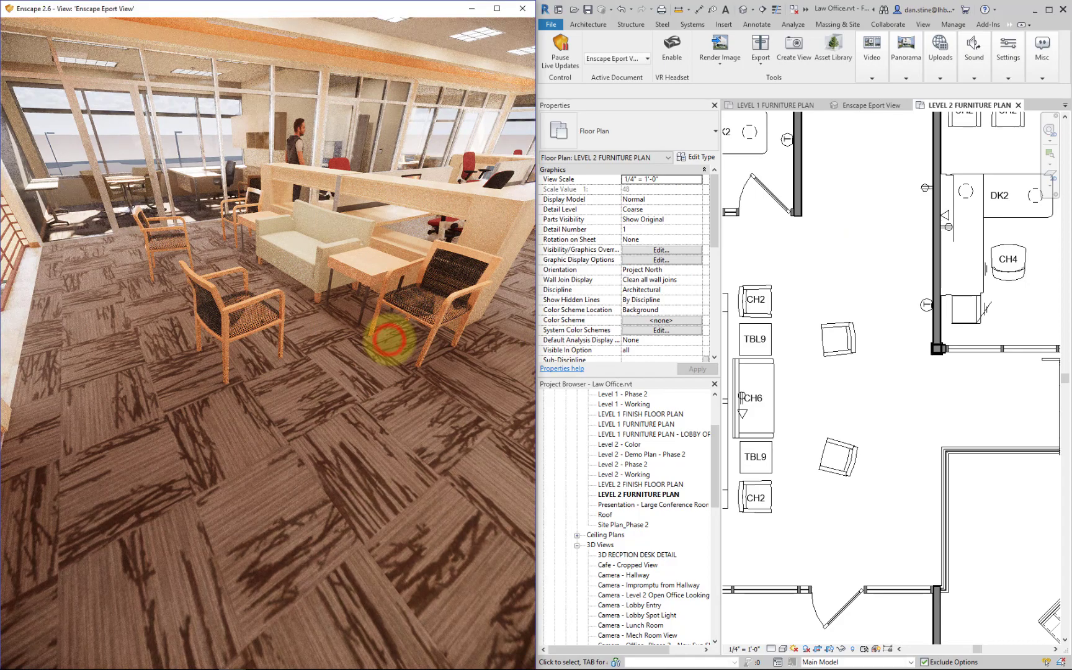
{"action": "left_click_drag", "start_coordinate": [390, 340], "coordinate": [386, 343]}
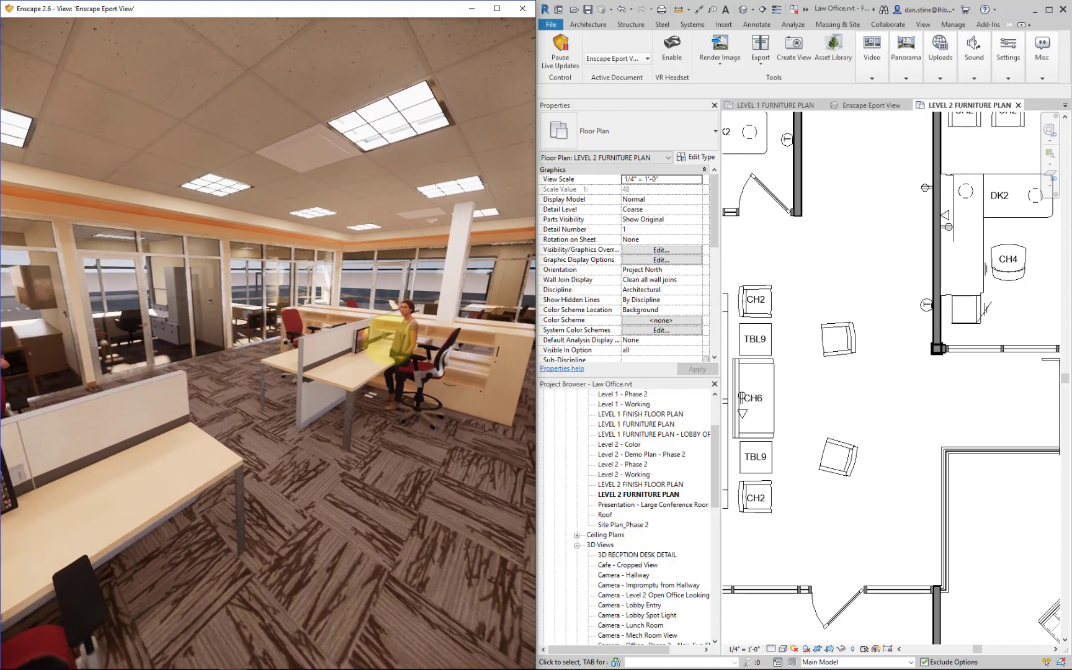
Try to draw an Interior - Soffit Wall at its preset height between the two DK3 workstation groups, and undo it
{"action": "left_click", "coordinate": [798, 244]}
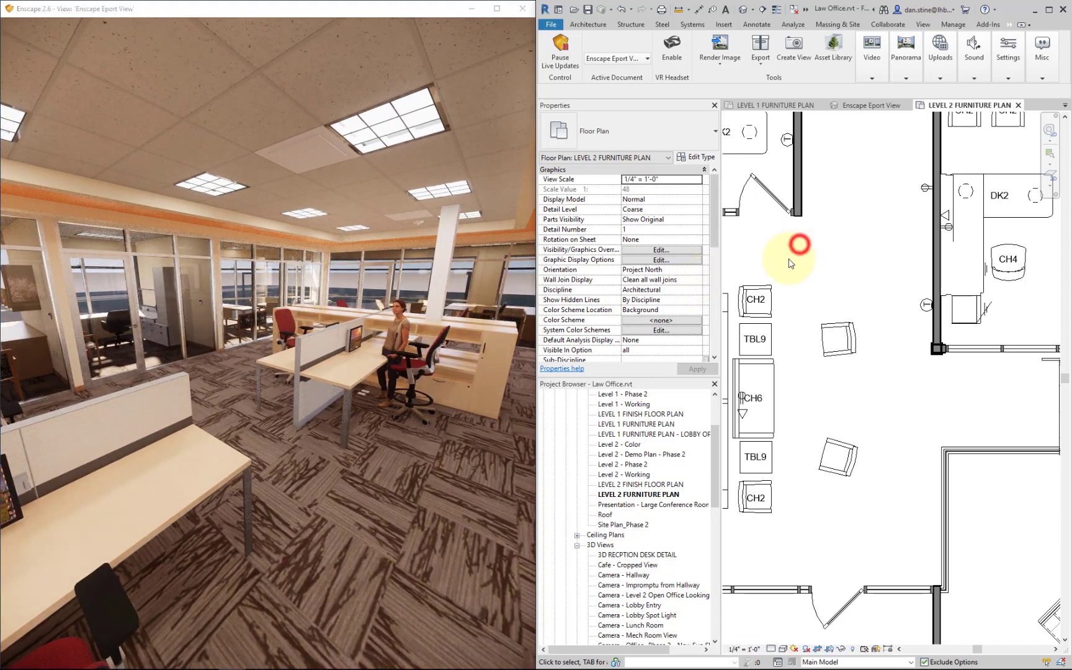
{"action": "middle_click_drag", "start_coordinate": [777, 311], "coordinate": [981, 285]}
{"action": "middle_click_drag", "start_coordinate": [836, 365], "coordinate": [1023, 366]}
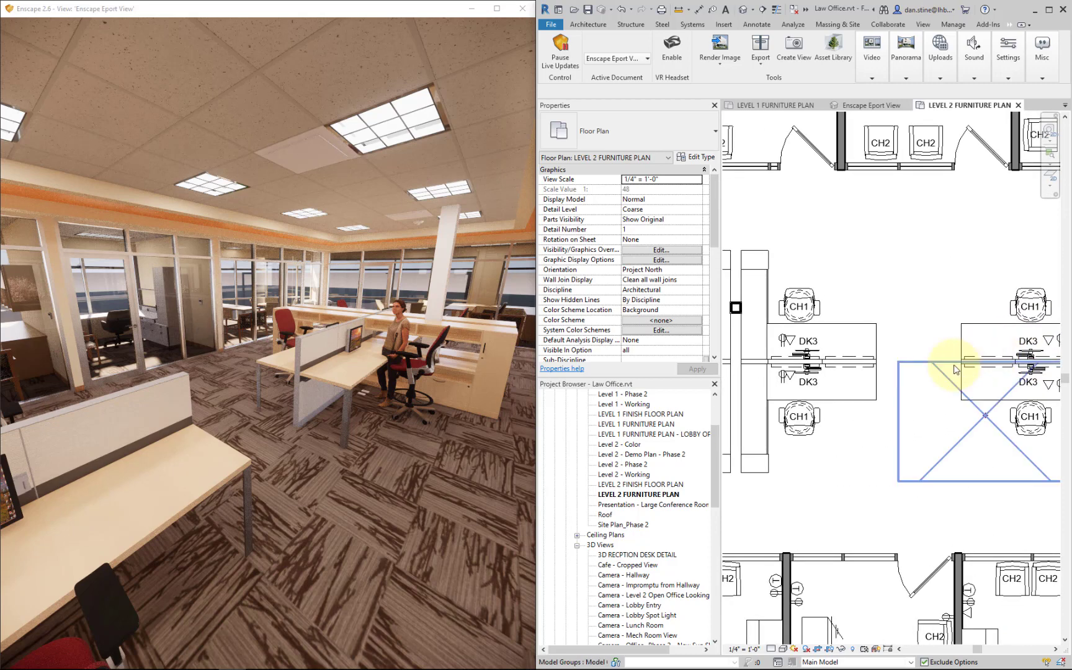
{"action": "left_click", "coordinate": [594, 26]}
{"action": "left_click", "coordinate": [577, 47]}
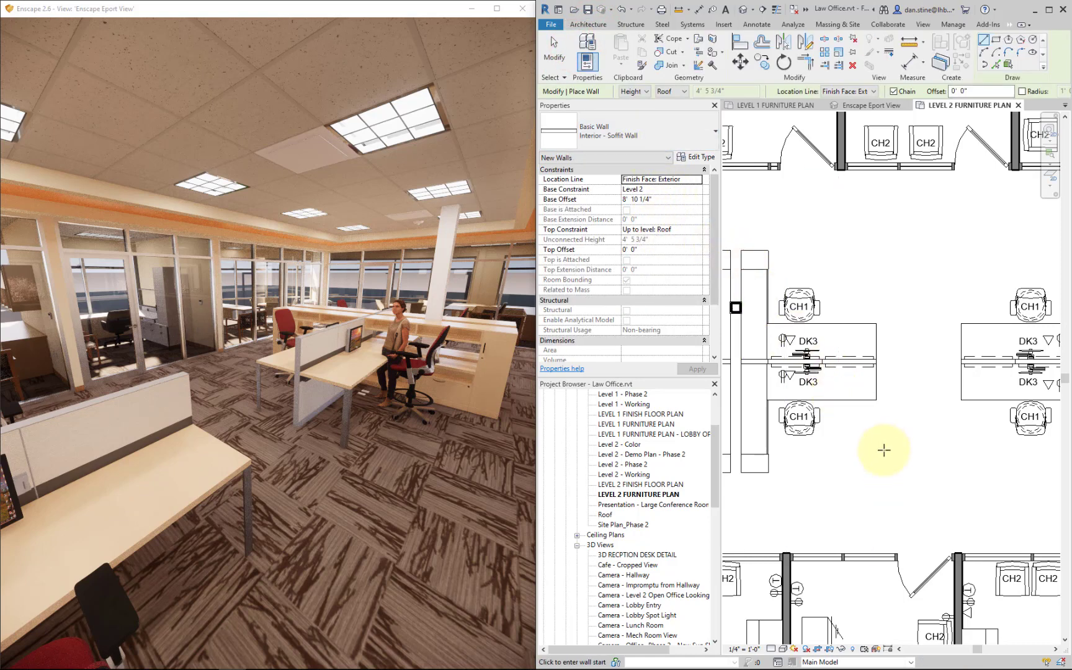
{"action": "left_click", "coordinate": [889, 482]}
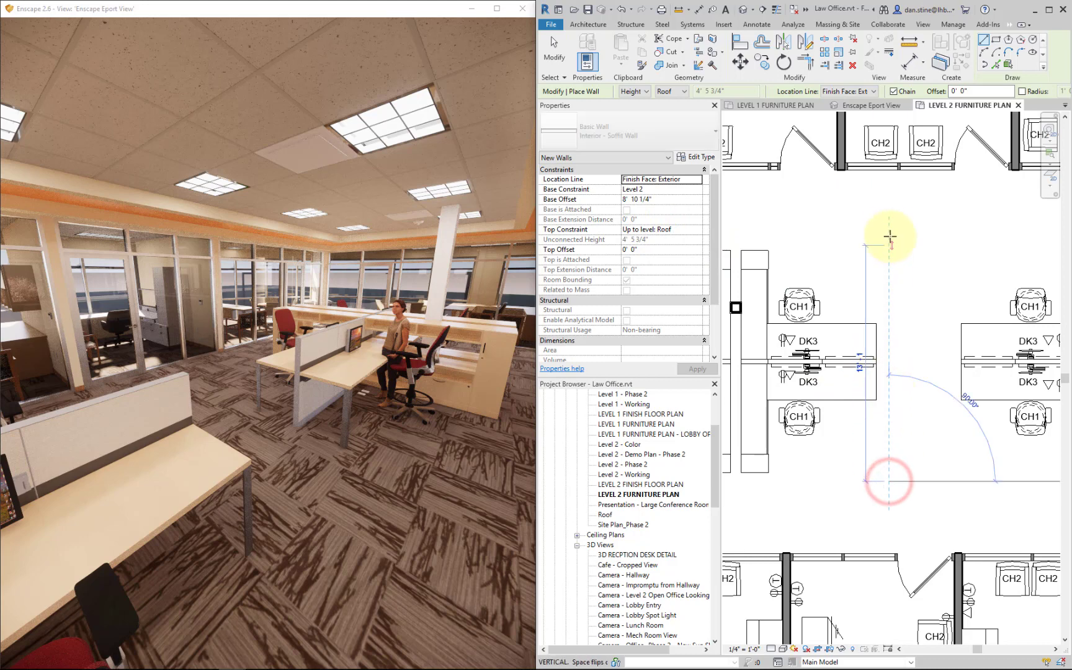
{"action": "left_click", "coordinate": [886, 211]}
{"action": "key", "text": "Escape"}
{"action": "key", "text": "Escape"}
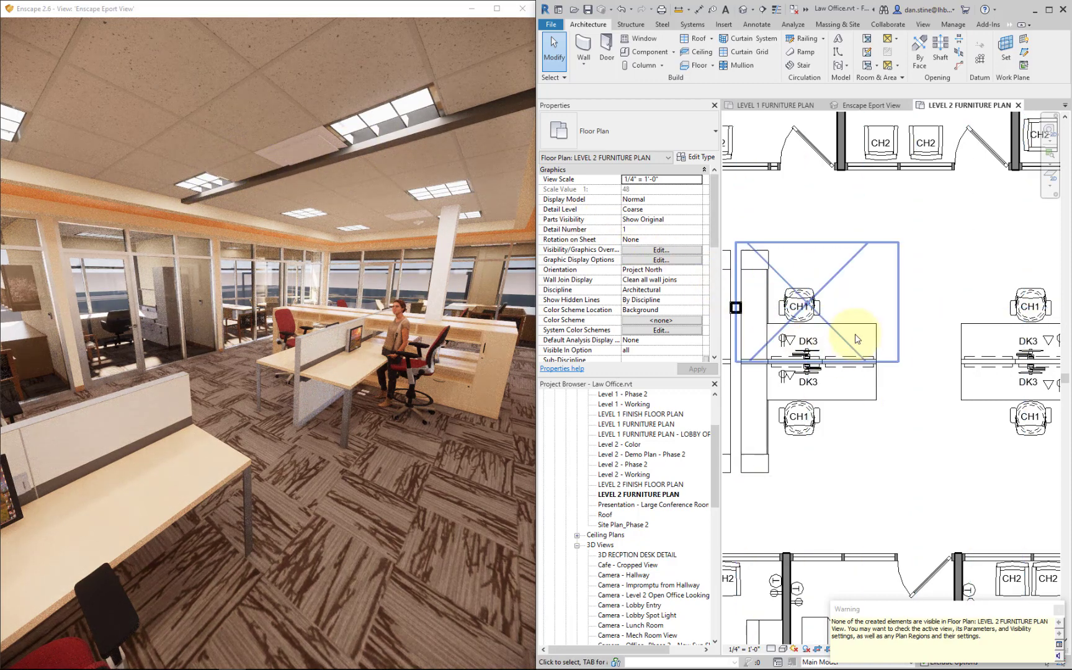
{"action": "left_click", "coordinate": [919, 306]}
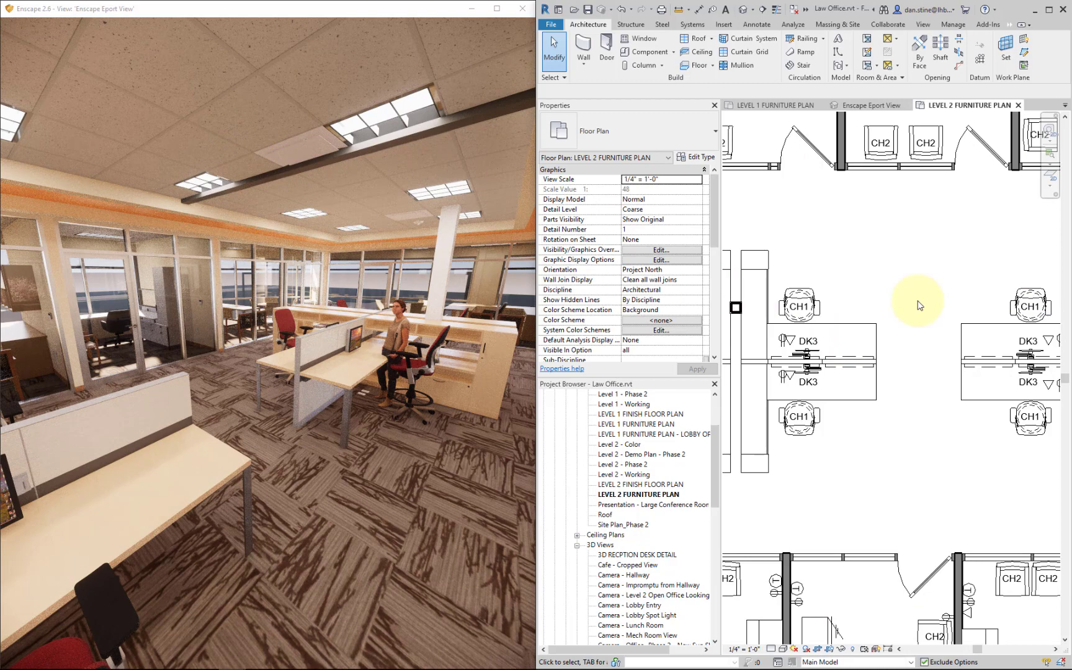
{"action": "left_click", "coordinate": [626, 10]}
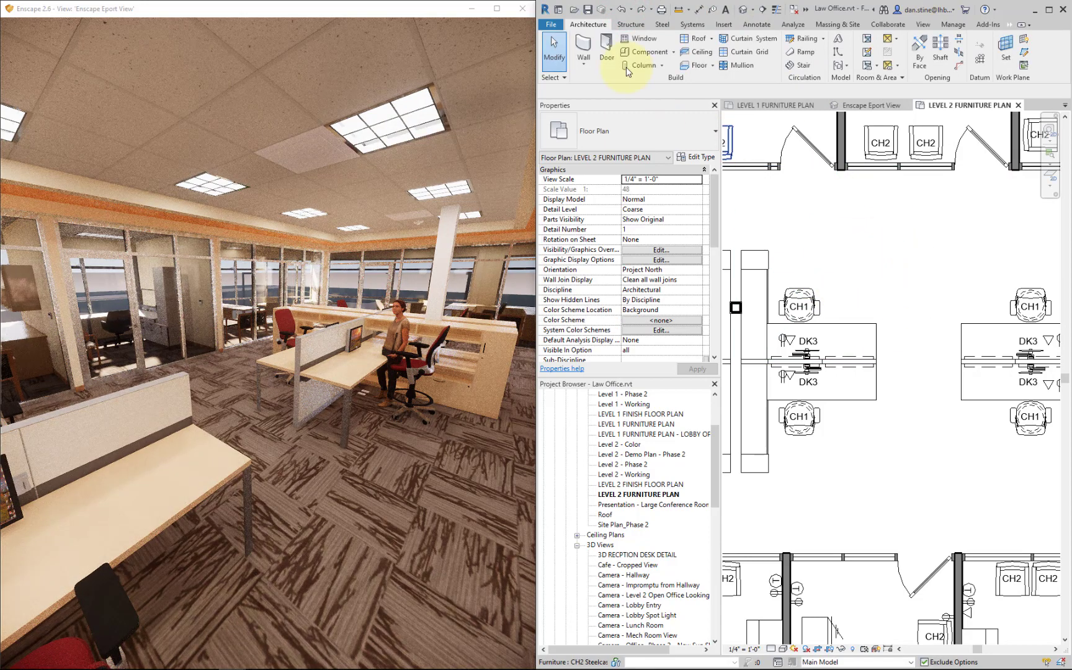
Draw a 12' 4" Interior - Soffit Wall between the DK3 workstation groups, with base offset 0' 0", top constraint Up to level: Level 2 and top offset 3' 6"
{"action": "left_click", "coordinate": [584, 47]}
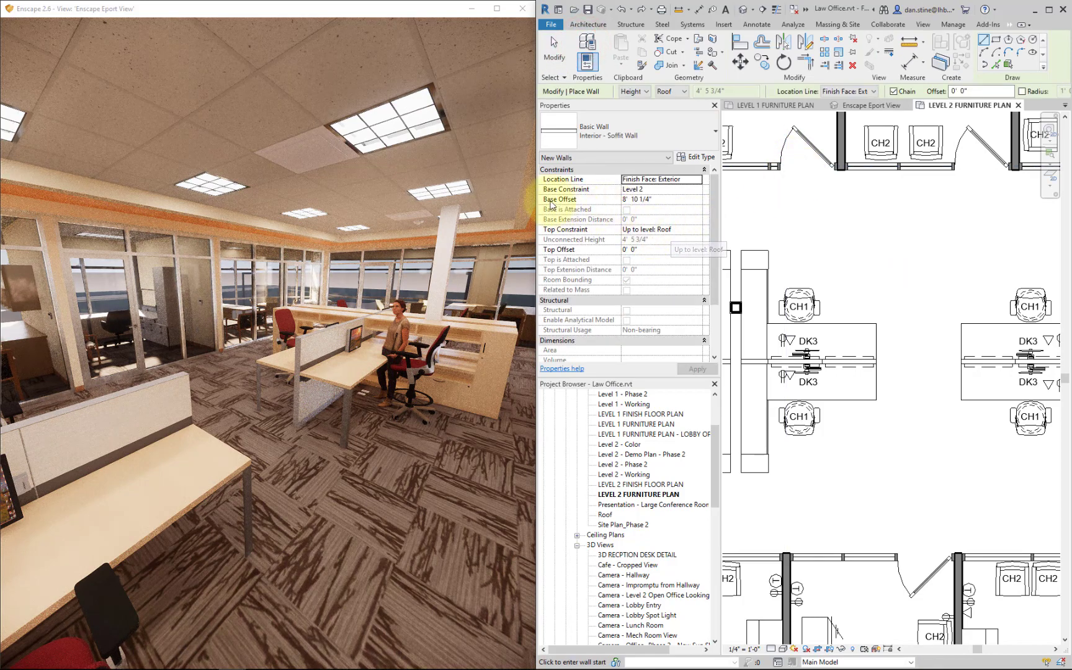
{"action": "left_click", "coordinate": [674, 199]}
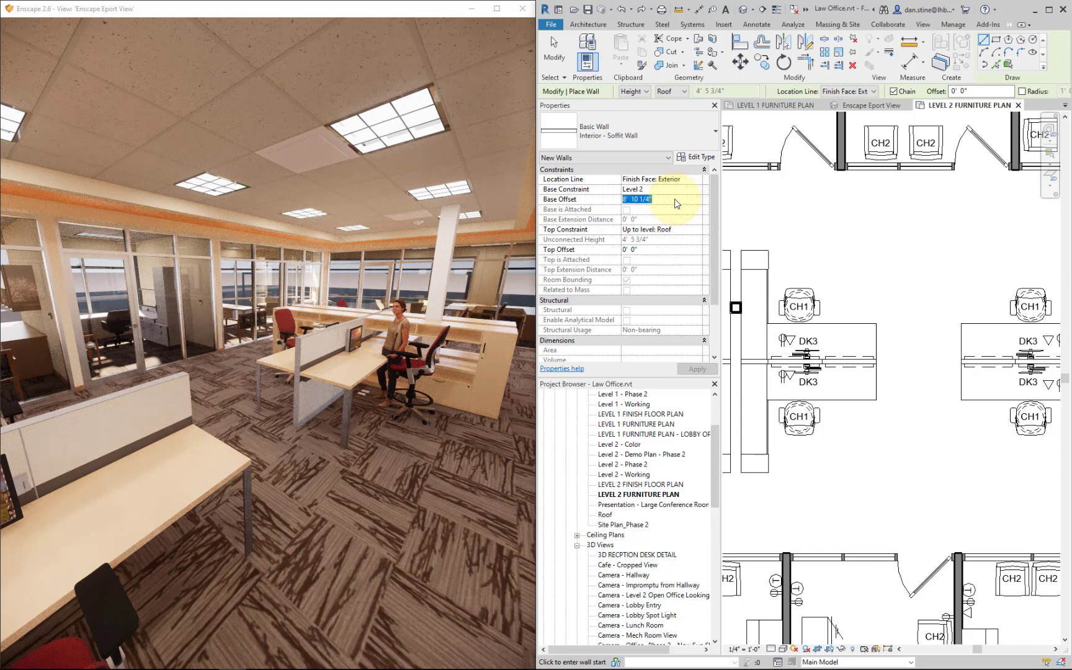
{"action": "type", "text": "0'  0"}
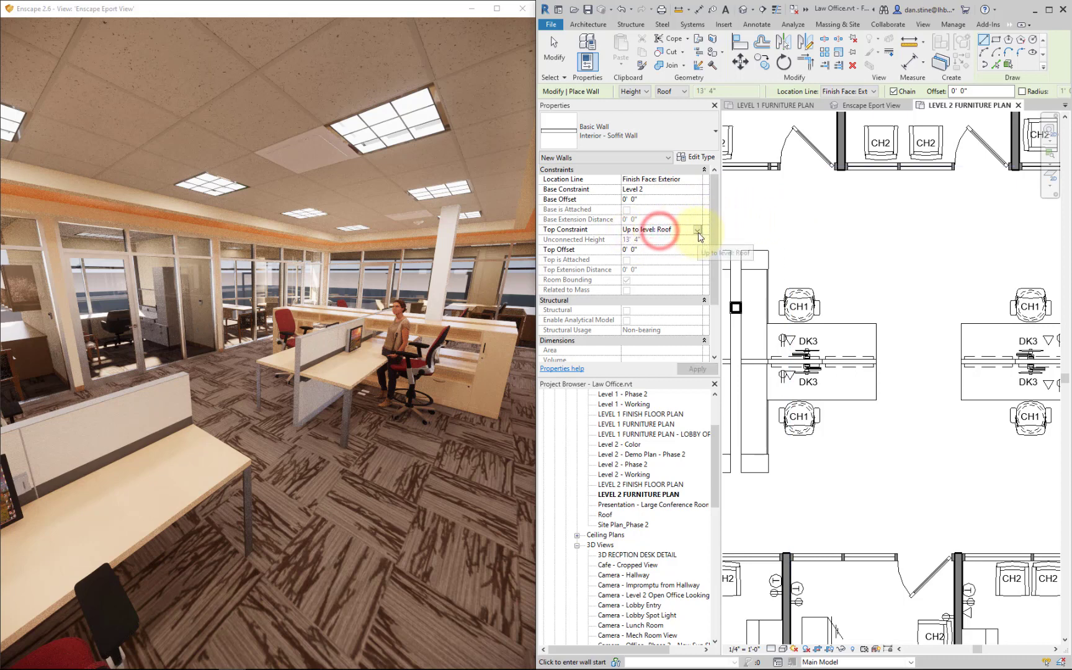
{"action": "left_click", "coordinate": [697, 230]}
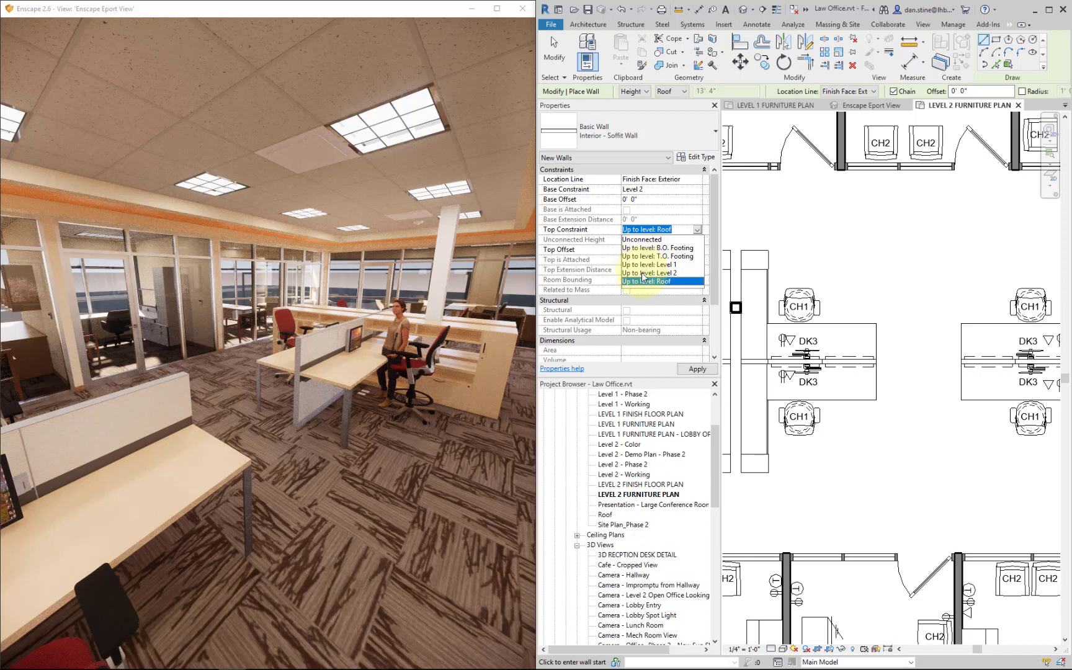
{"action": "left_click", "coordinate": [642, 273]}
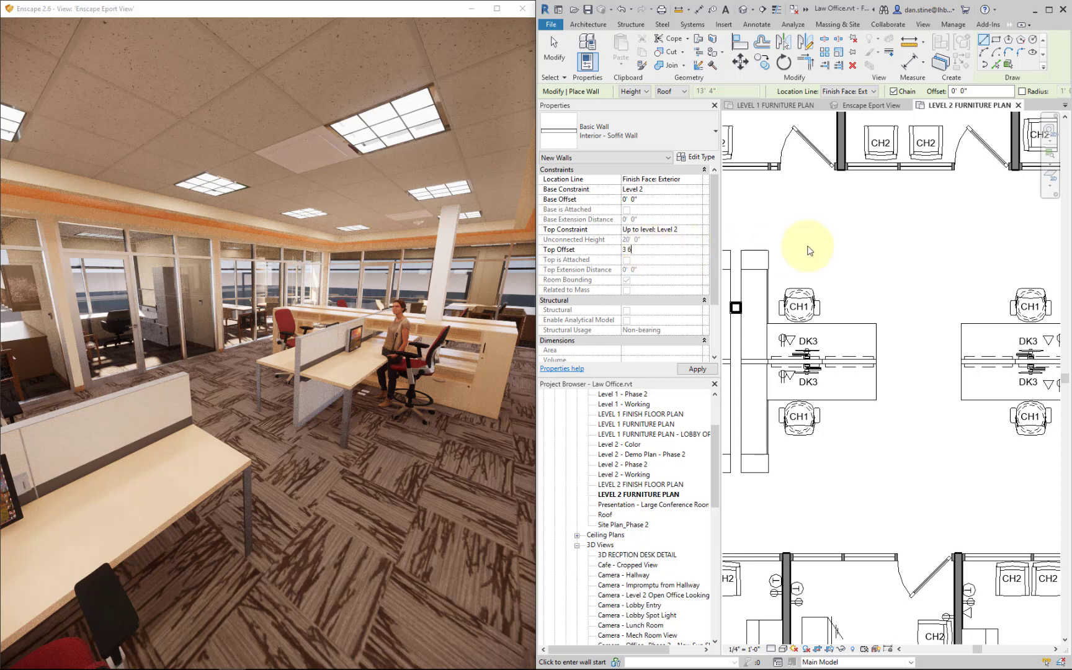
{"action": "left_click", "coordinate": [891, 472]}
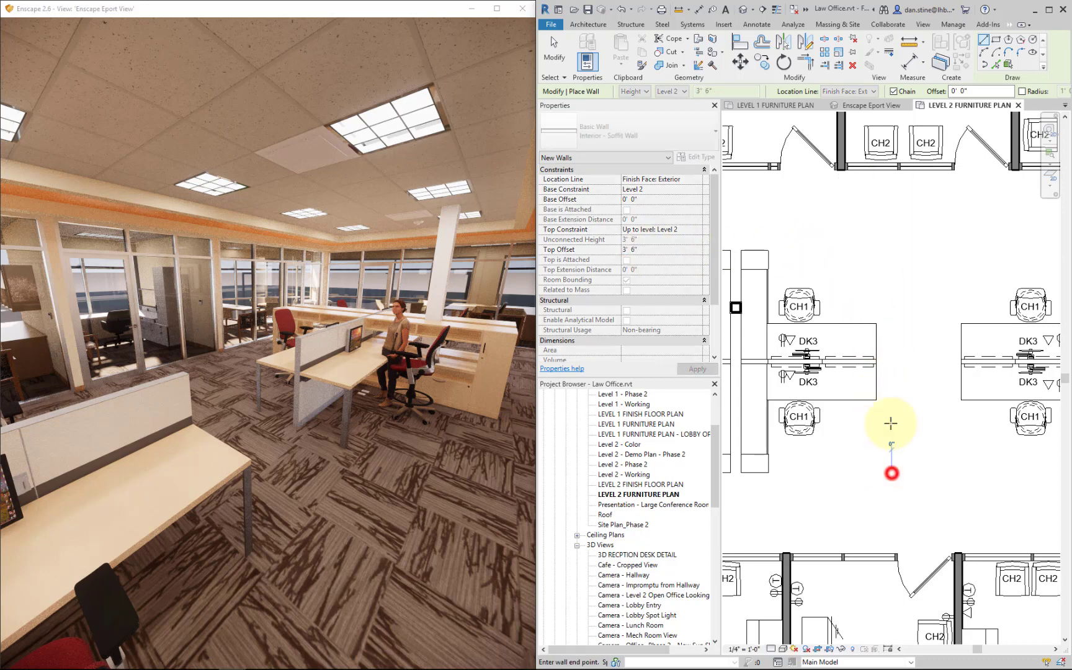
{"action": "left_click", "coordinate": [892, 250]}
{"action": "key", "text": "Escape"}
{"action": "key", "text": "Escape"}
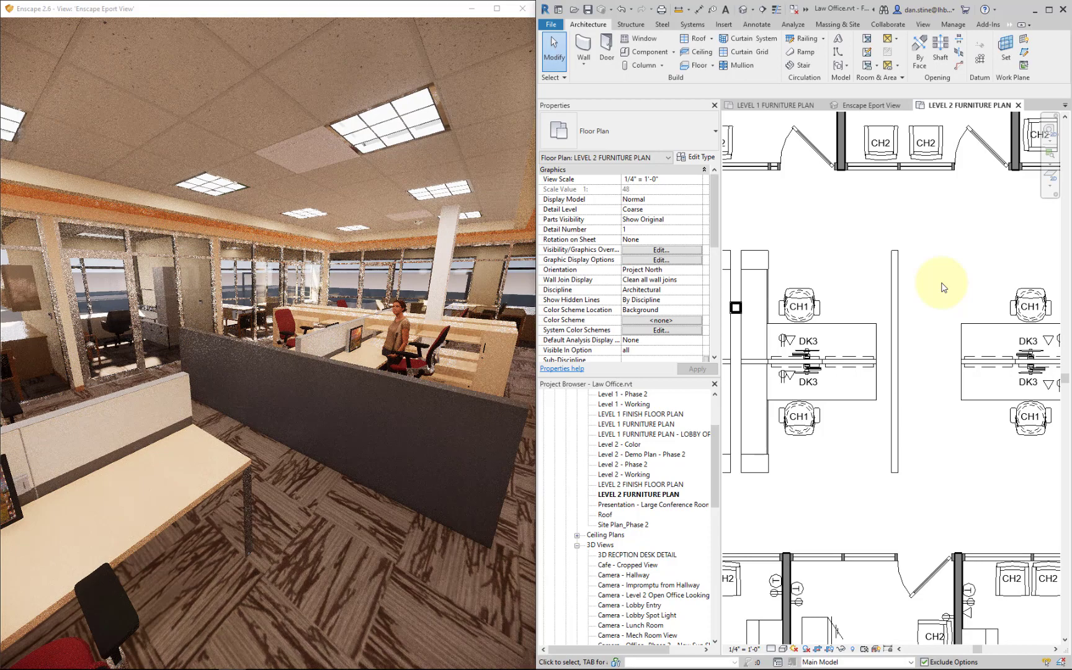
Nudge the new wall 3 inches toward the nearer DK3 desks and isolate it in a 3D view with a selection box
{"action": "left_click", "coordinate": [894, 290]}
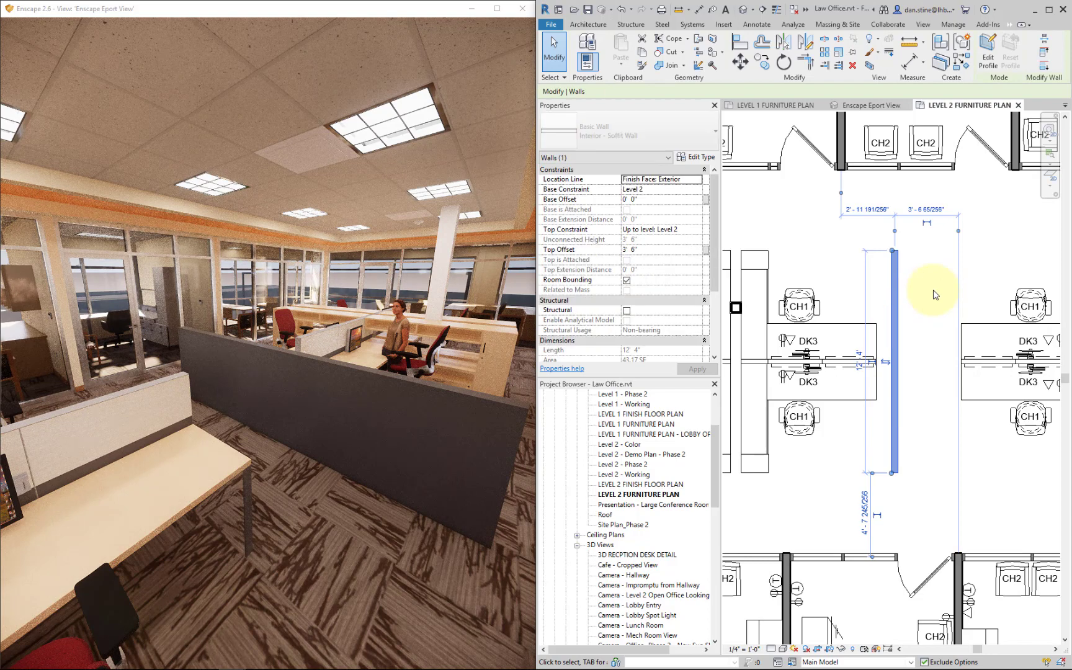
{"action": "key", "text": "Left"}
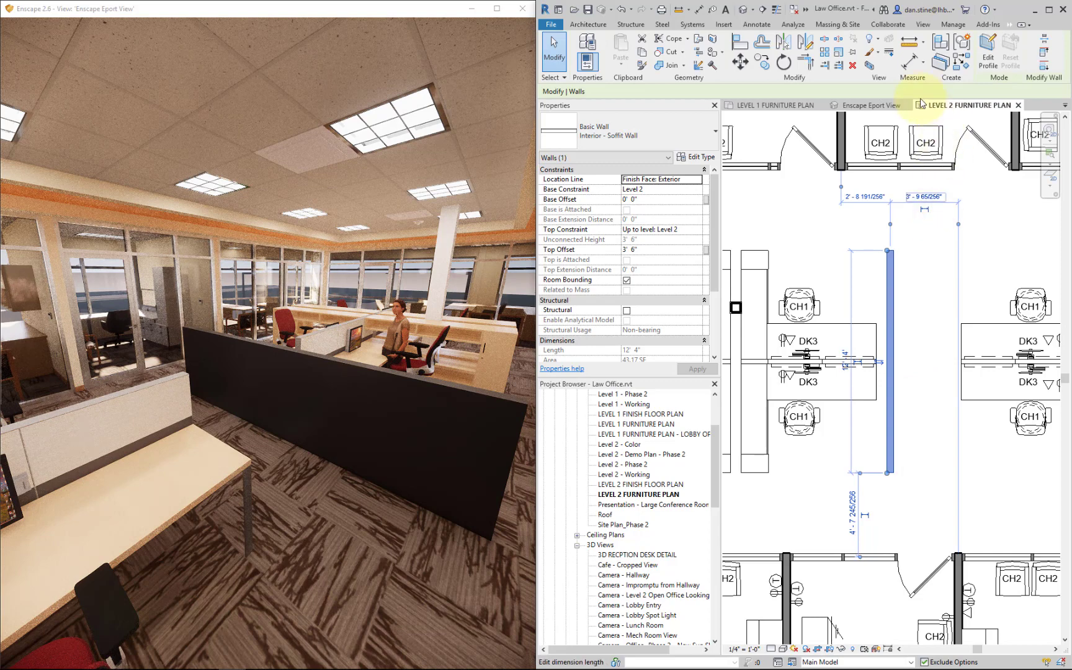
{"action": "left_click", "coordinate": [869, 64]}
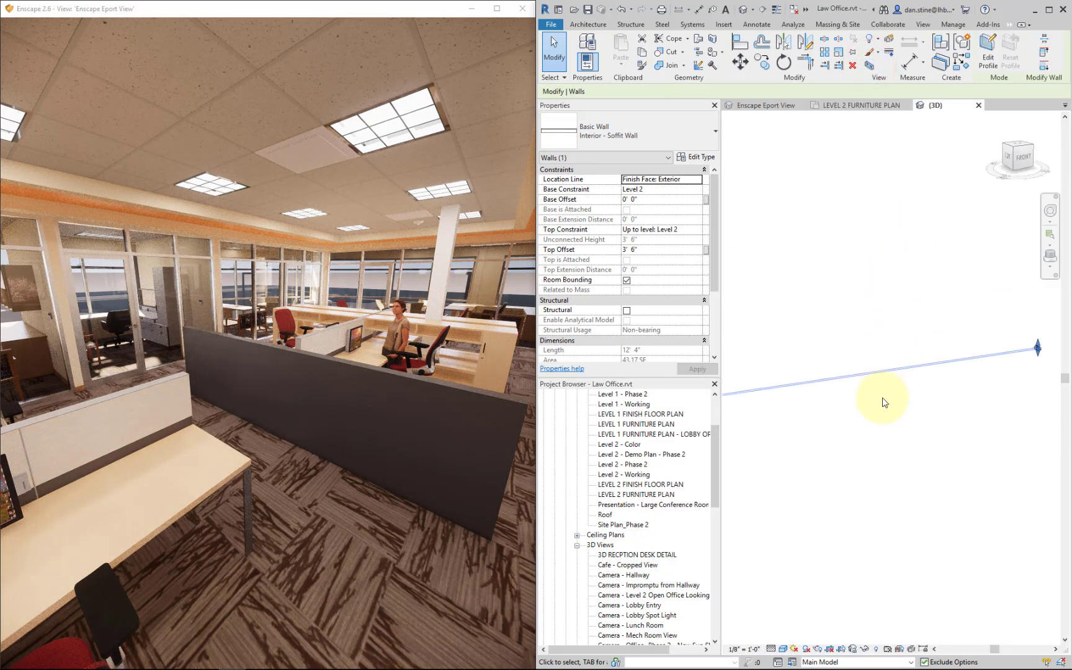
{"action": "left_click", "coordinate": [923, 427]}
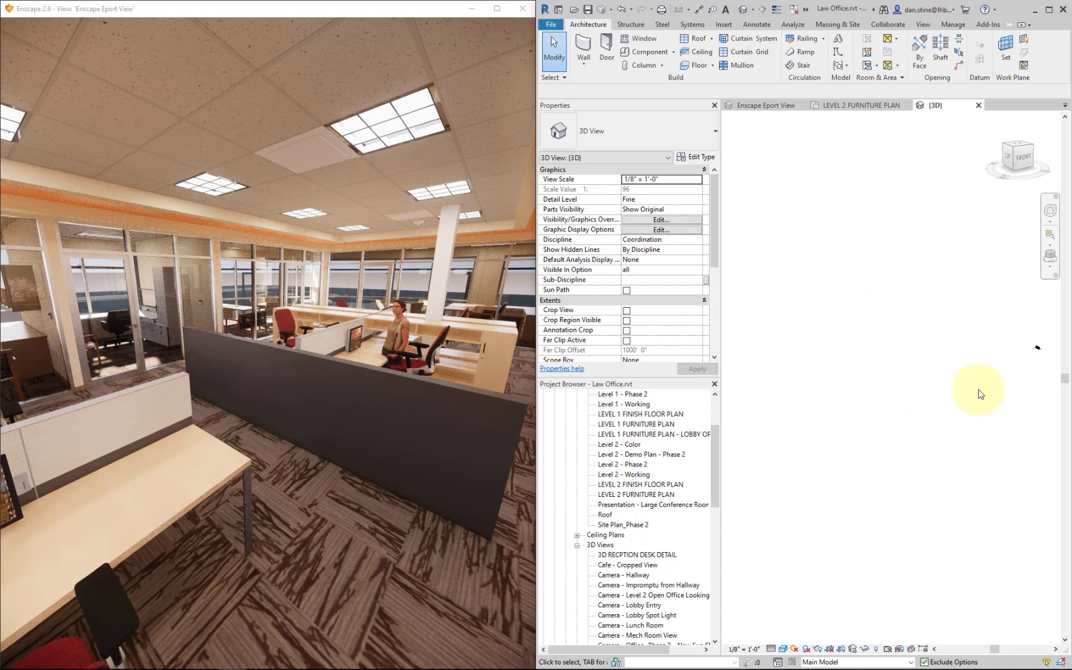
{"action": "scroll", "coordinate": [973, 397], "scroll_direction": "up", "scroll_amount": 5}
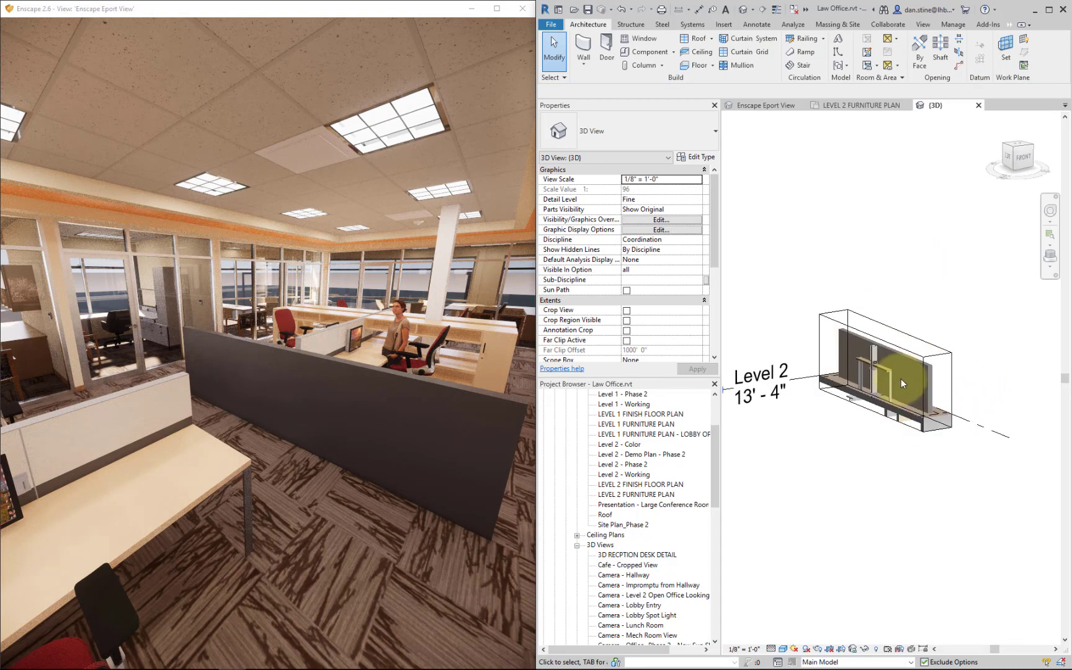
{"action": "middle_click_drag", "start_coordinate": [971, 407], "coordinate": [751, 481], "text": "shift"}
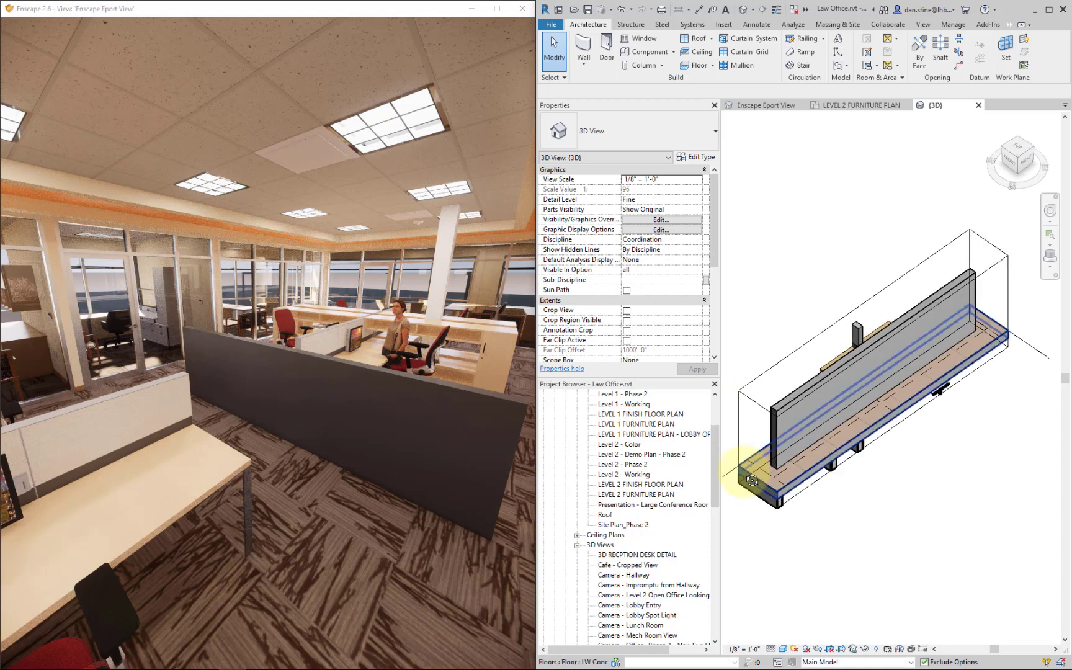
Search the project materials for "pt" and paint the wall's long face with Gypsum Wall Board - PT4
{"action": "left_click", "coordinate": [1009, 26]}
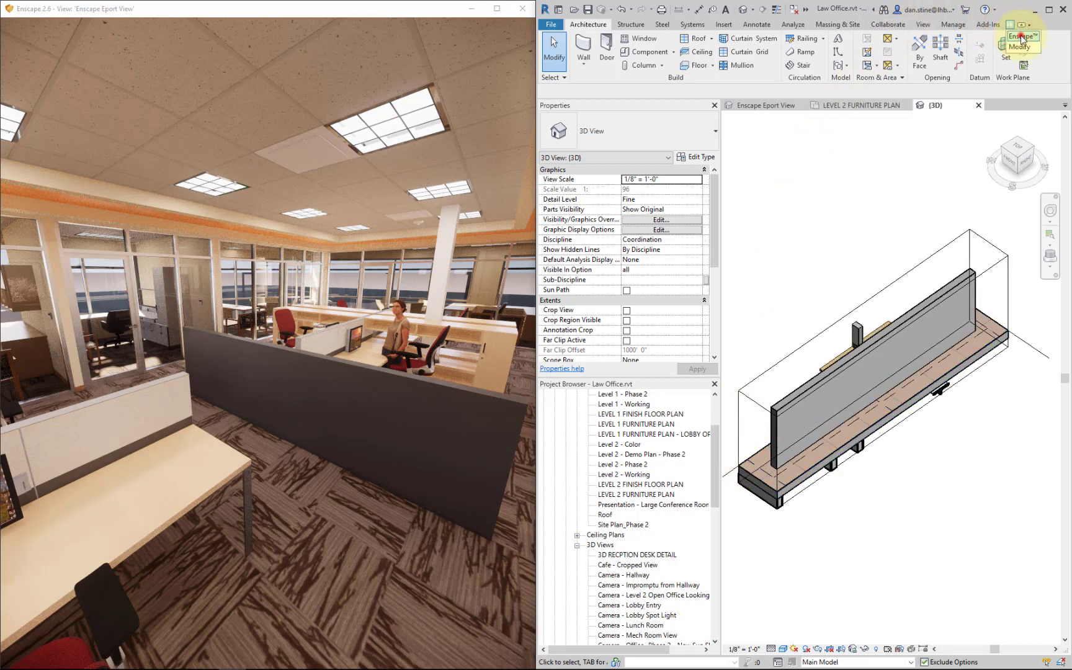
{"action": "left_click", "coordinate": [1020, 37]}
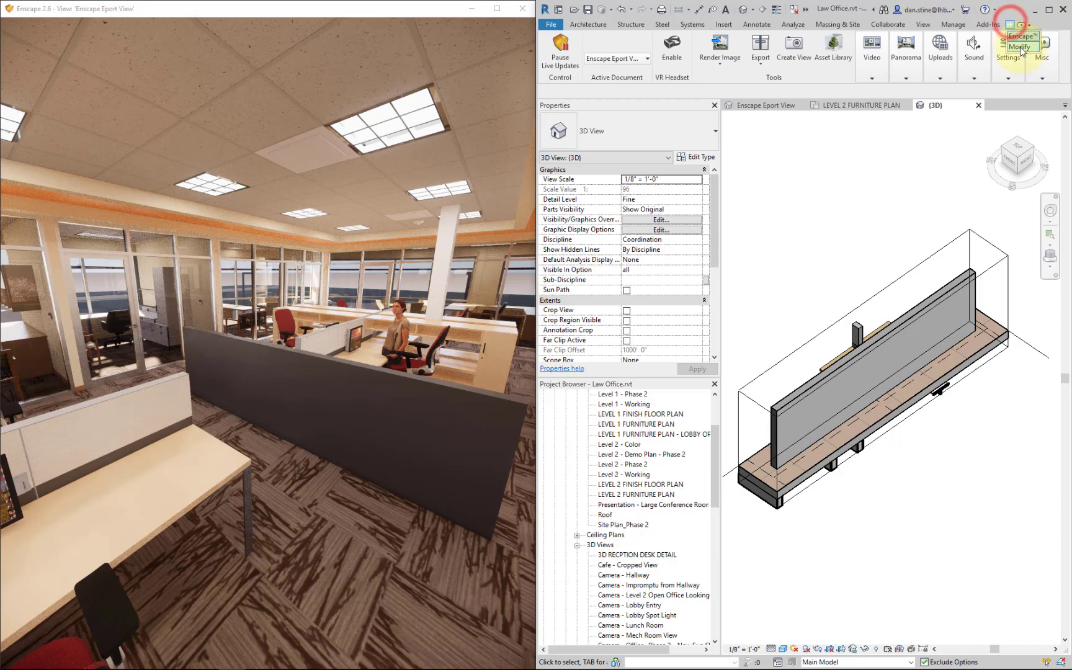
{"action": "left_click", "coordinate": [1019, 48]}
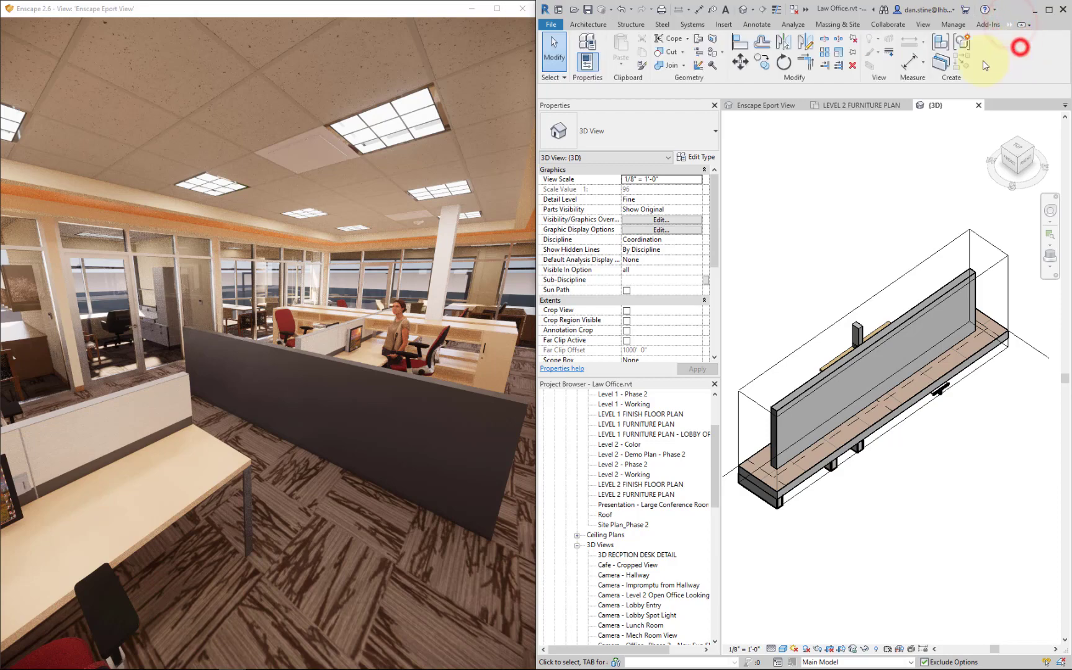
{"action": "left_click", "coordinate": [713, 56]}
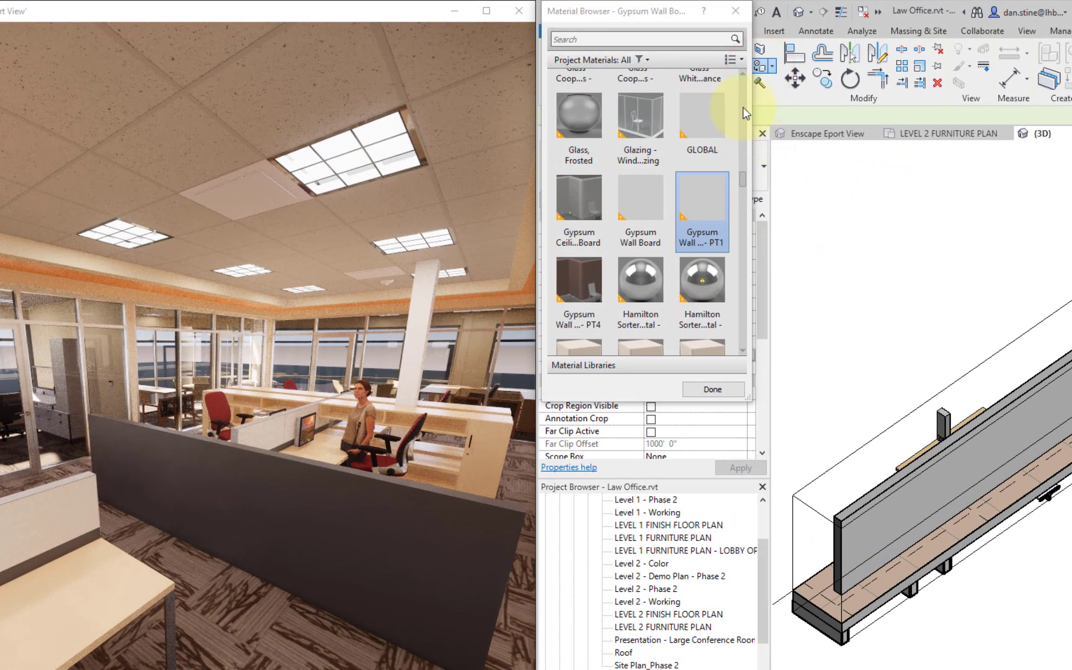
{"action": "scroll", "coordinate": [707, 124], "scroll_direction": "up", "scroll_amount": 1}
{"action": "left_click", "coordinate": [669, 37]}
{"action": "type", "text": "pt"}
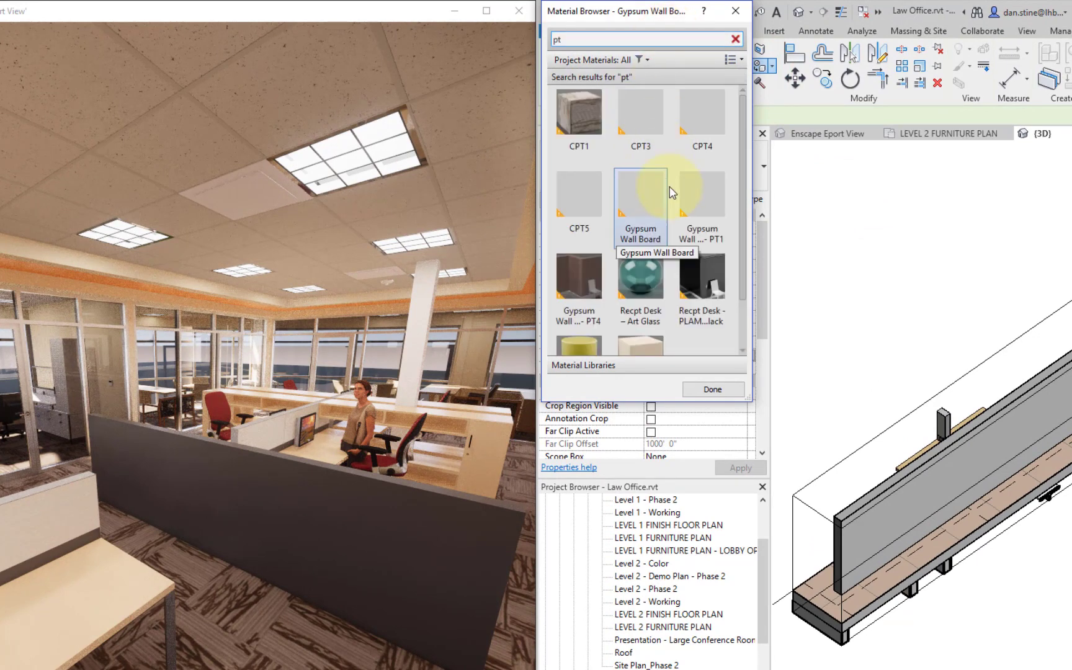
{"action": "scroll", "coordinate": [672, 189], "scroll_direction": "down", "scroll_amount": 1}
{"action": "scroll", "coordinate": [717, 249], "scroll_direction": "up", "scroll_amount": 1}
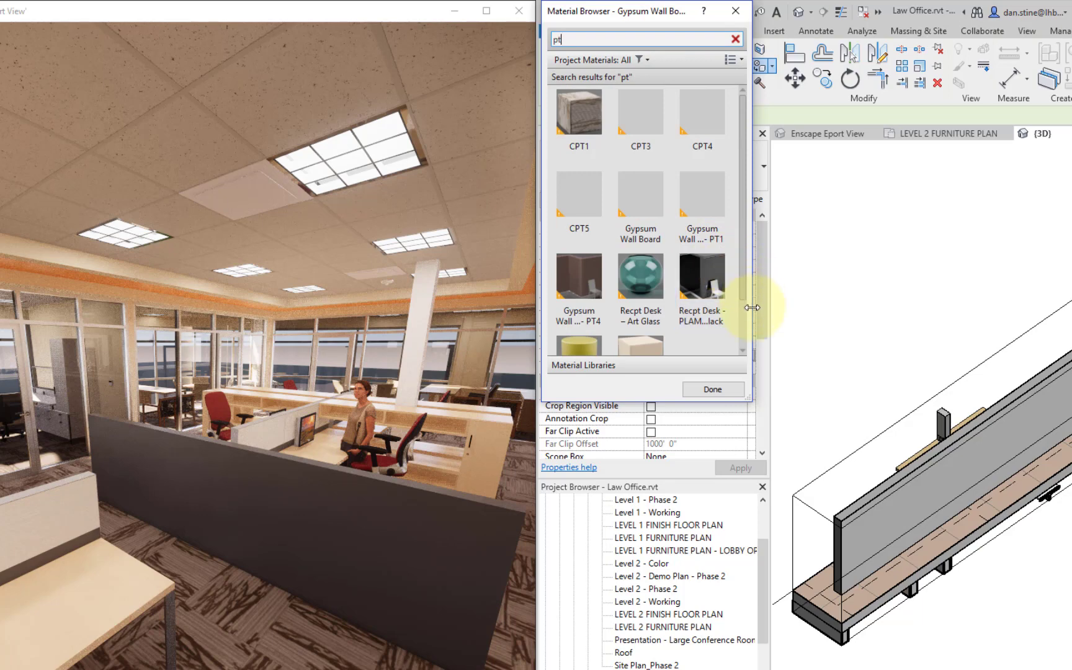
{"action": "scroll", "coordinate": [735, 317], "scroll_direction": "down", "scroll_amount": 1}
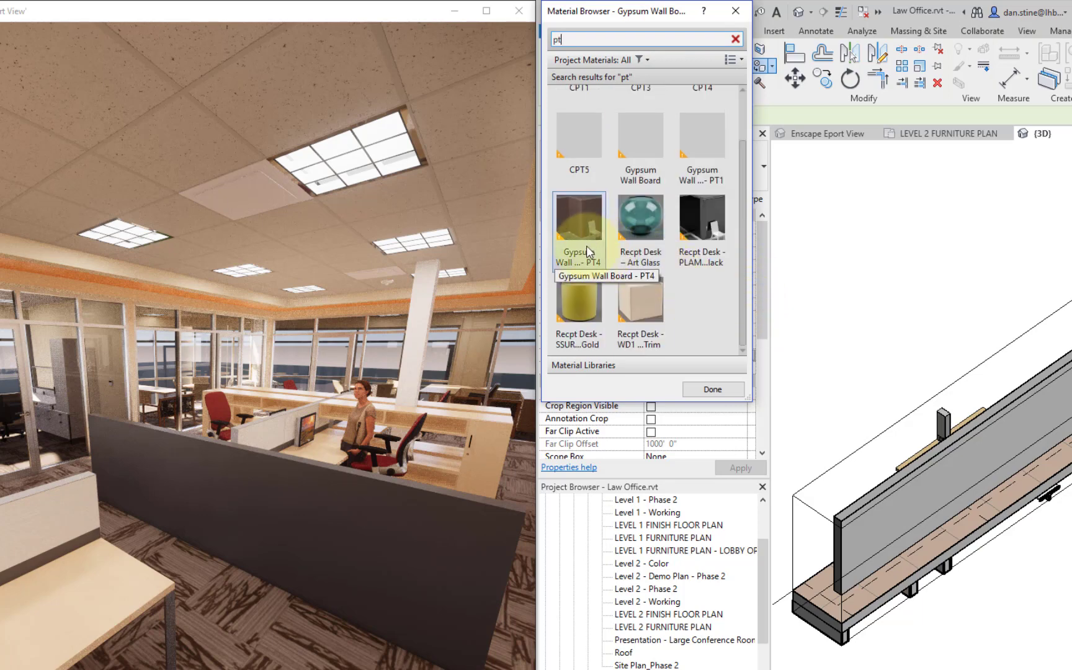
{"action": "left_click", "coordinate": [564, 222]}
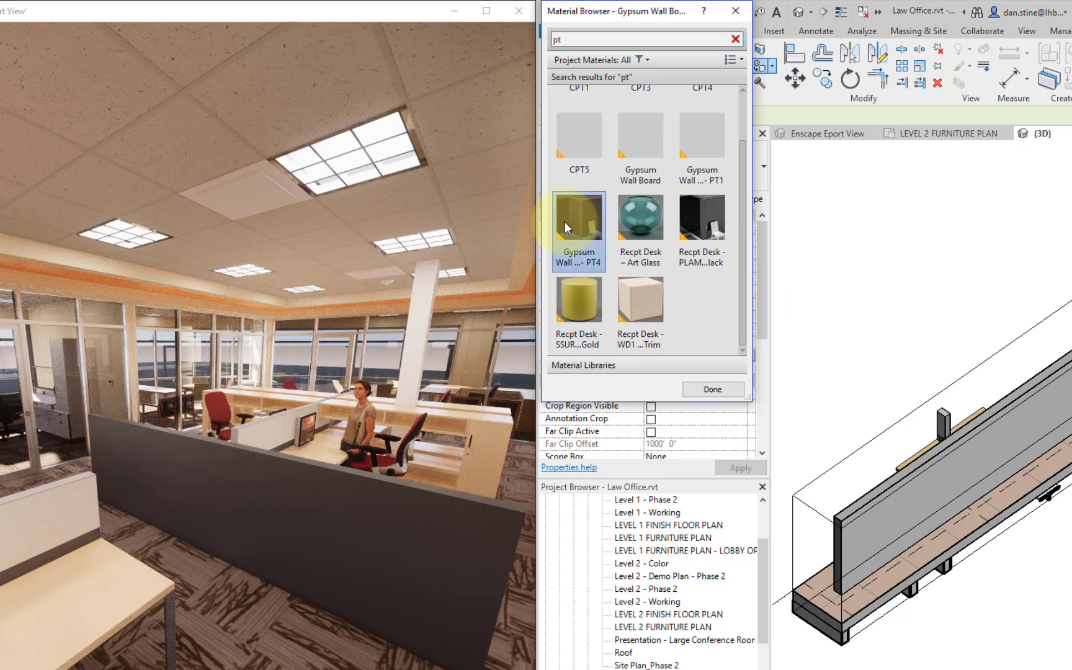
{"action": "left_click", "coordinate": [896, 500]}
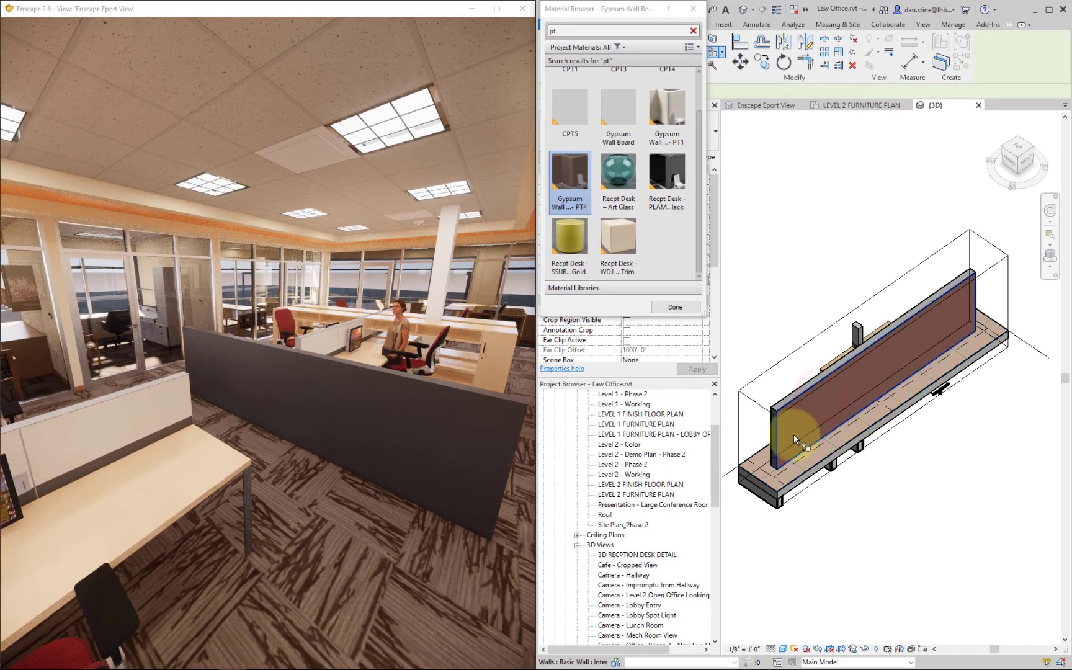
Paint both narrow end faces of the wall with Gypsum Wall Board - PT4 and finish painting
{"action": "scroll", "coordinate": [777, 445], "scroll_direction": "up", "scroll_amount": 3}
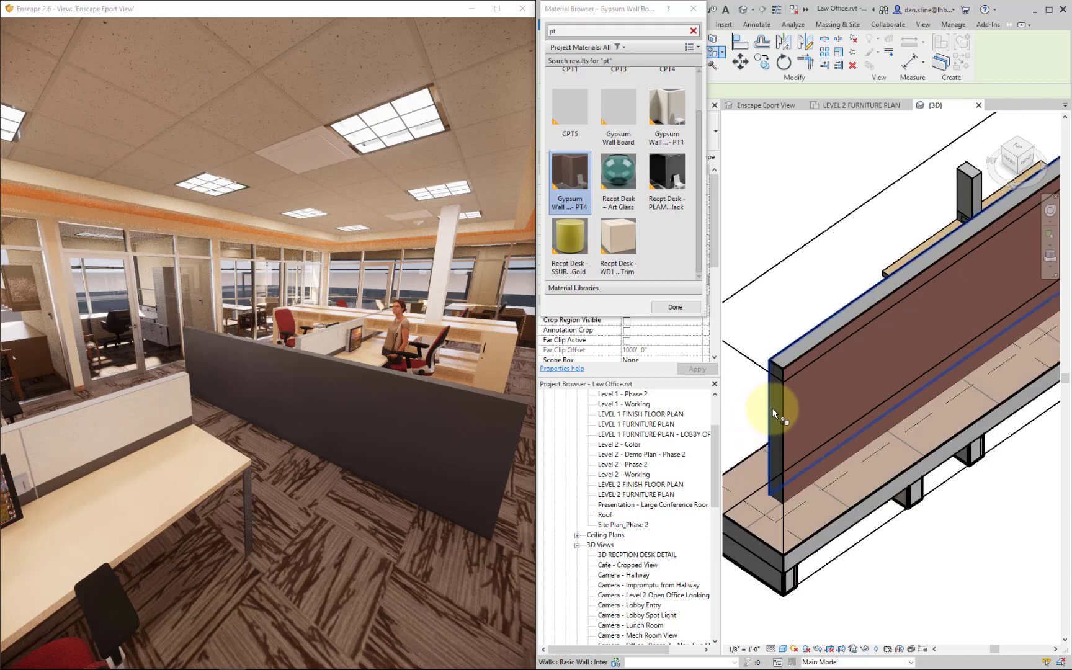
{"action": "left_click", "coordinate": [775, 409]}
{"action": "scroll", "coordinate": [775, 438], "scroll_direction": "down", "scroll_amount": 5}
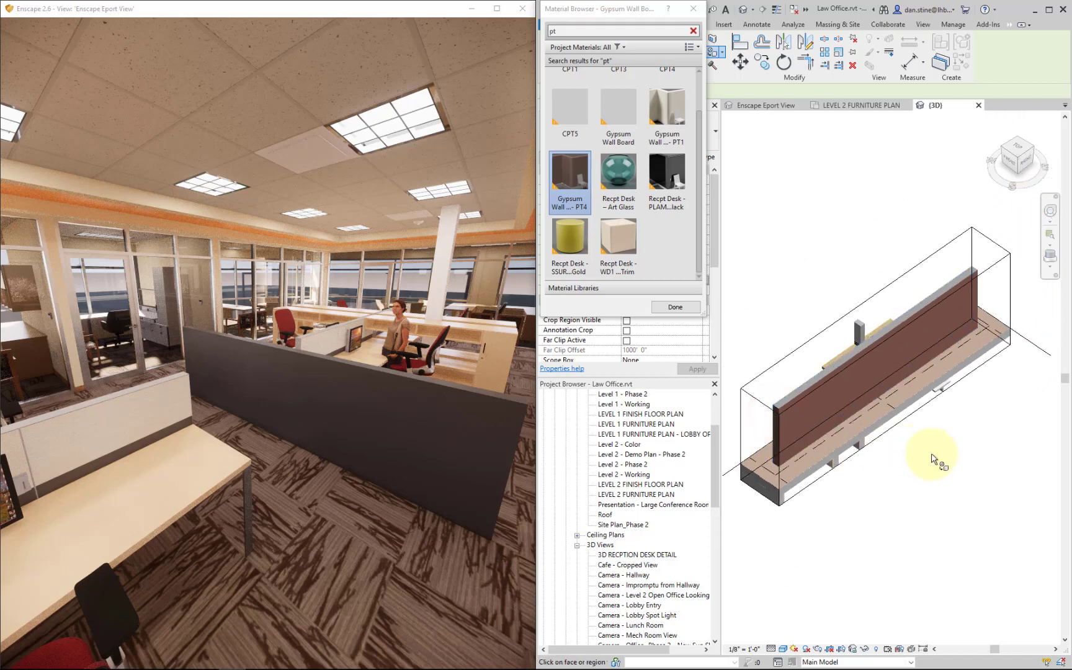
{"action": "middle_click_drag", "start_coordinate": [981, 469], "coordinate": [952, 421], "text": "shift"}
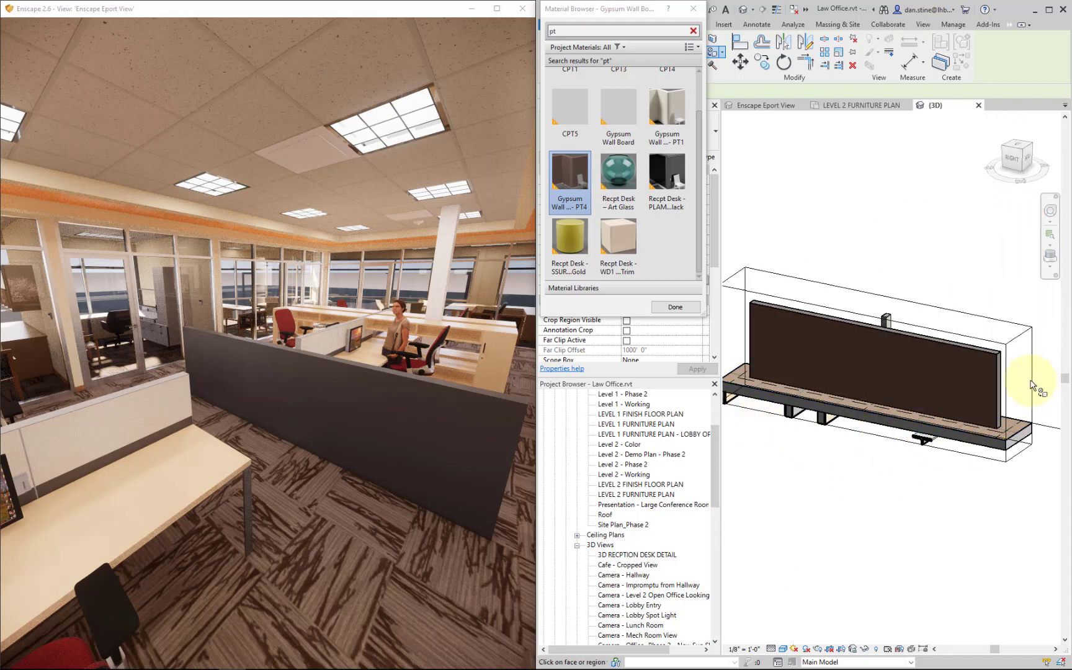
{"action": "scroll", "coordinate": [973, 380], "scroll_direction": "up", "scroll_amount": 3}
{"action": "scroll", "coordinate": [973, 379], "scroll_direction": "up", "scroll_amount": 2}
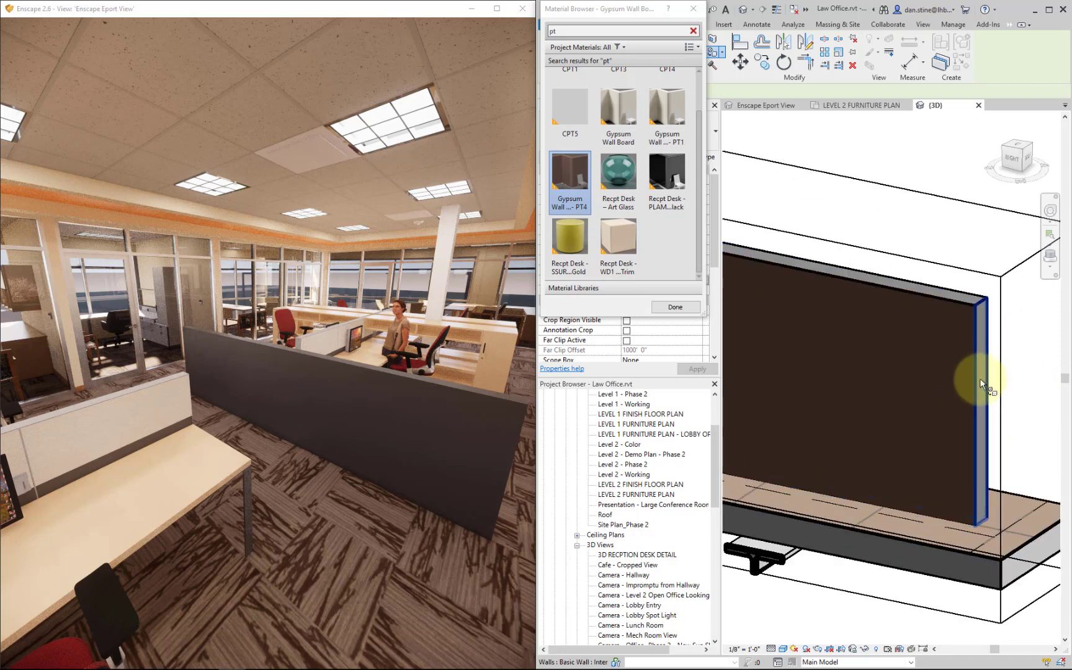
{"action": "left_click", "coordinate": [980, 377]}
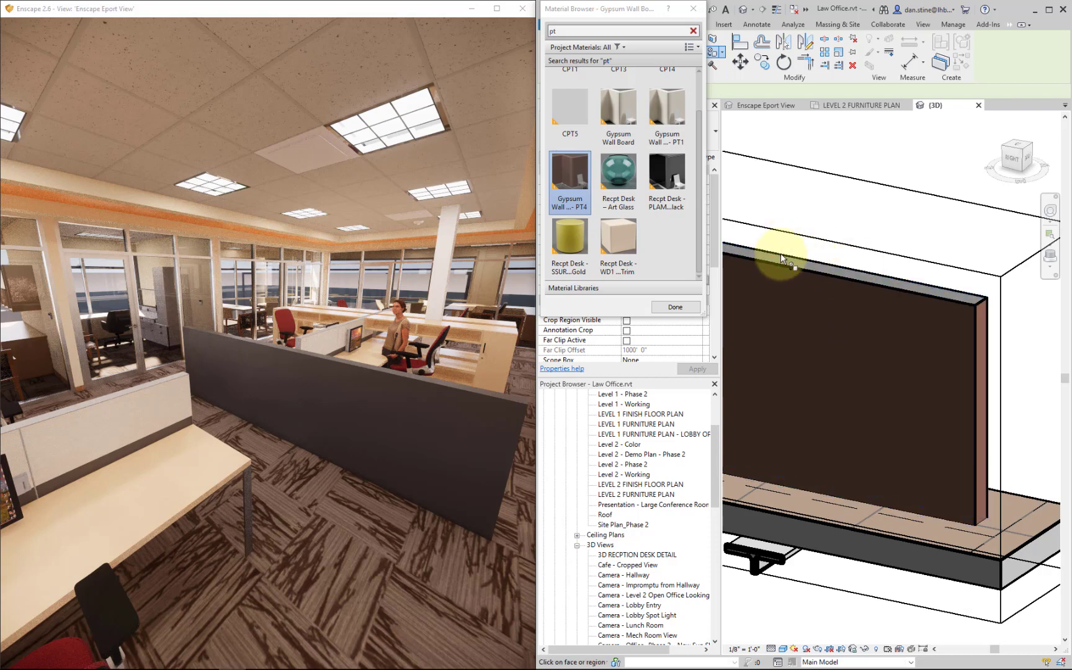
{"action": "left_click", "coordinate": [677, 306]}
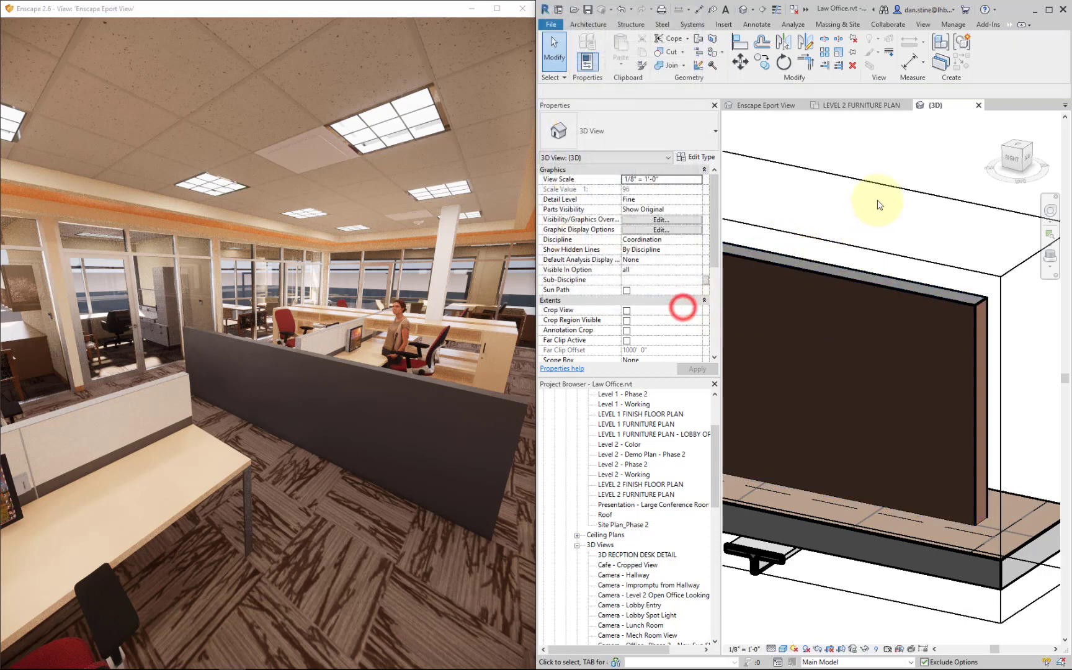
Inspect the painted faces of the new wall up close in the Enscape rendering, including its narrow end
{"action": "left_click", "coordinate": [913, 150]}
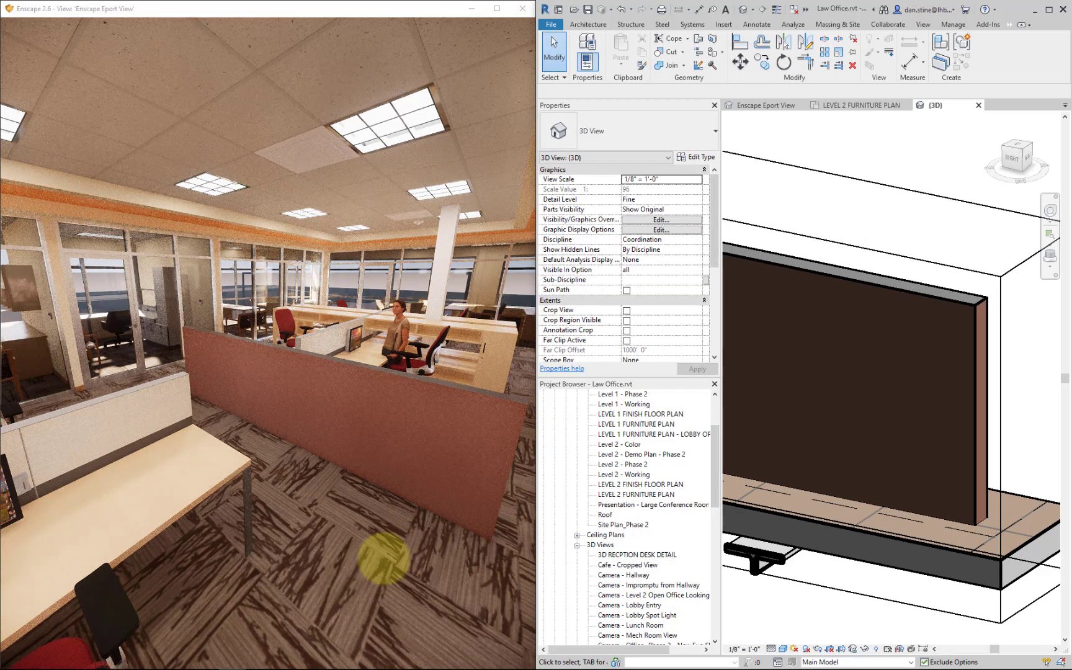
{"action": "double_click", "coordinate": [385, 537]}
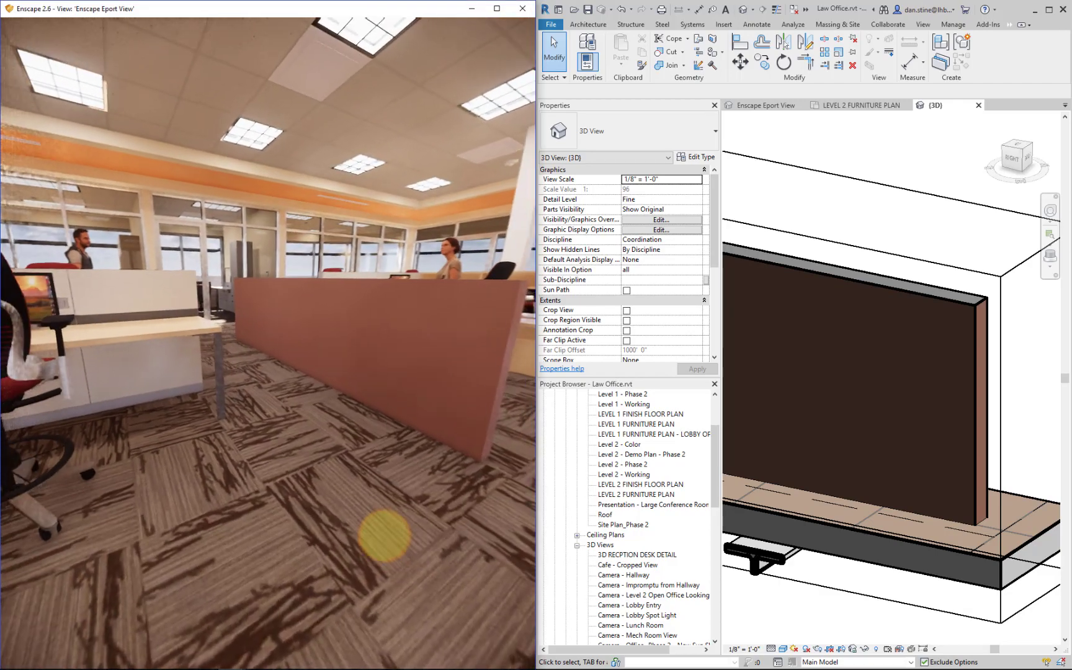
{"action": "right_click_drag", "start_coordinate": [384, 537], "coordinate": [284, 417]}
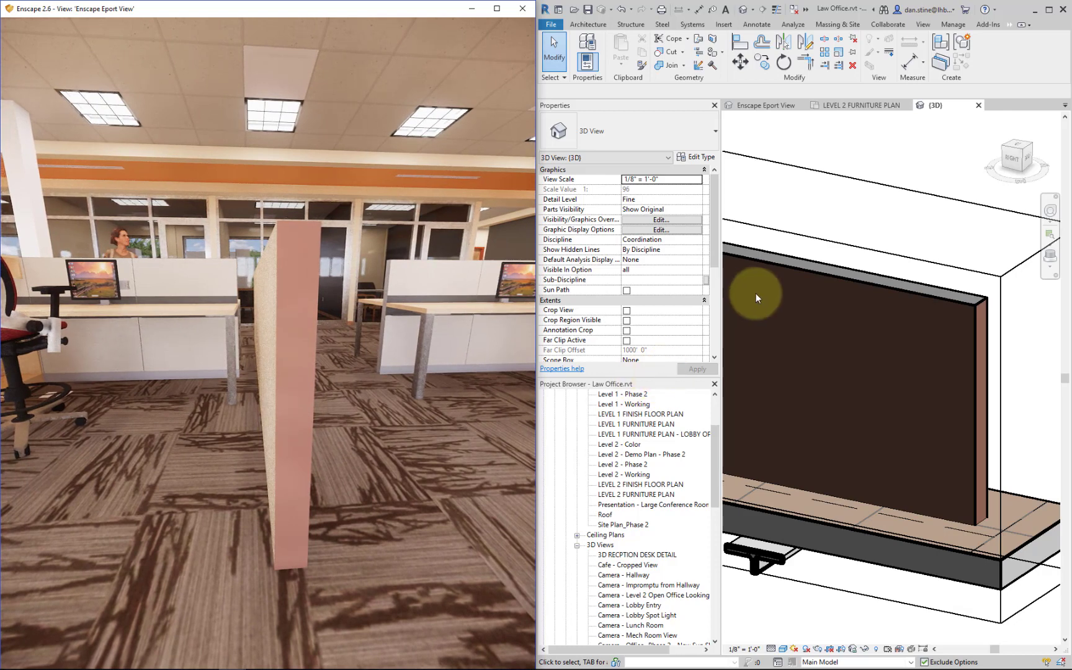
Close the 3D view and move the low wall flush against the ends of the nearer DK3 desks in the furniture plan
{"action": "left_click", "coordinate": [979, 105]}
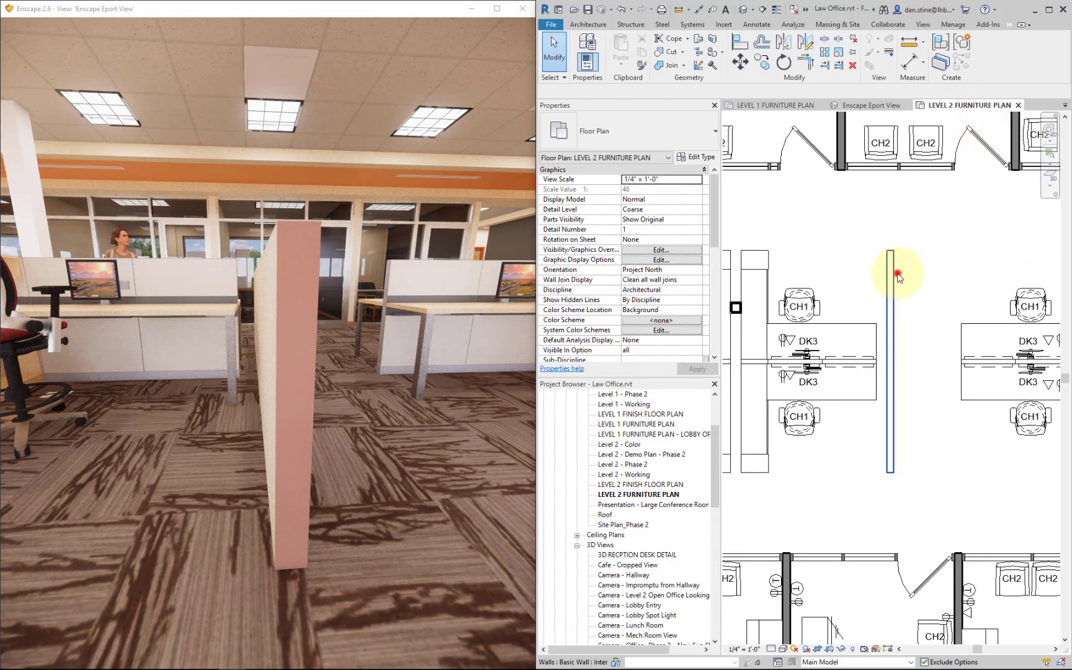
{"action": "left_click", "coordinate": [897, 271]}
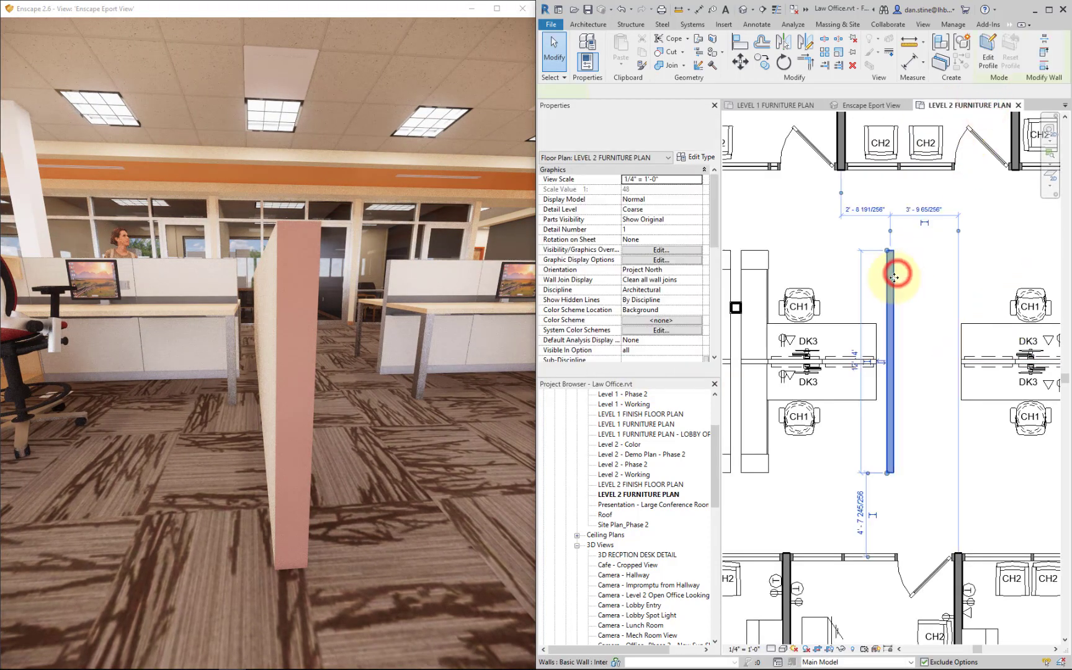
{"action": "left_click", "coordinate": [742, 62]}
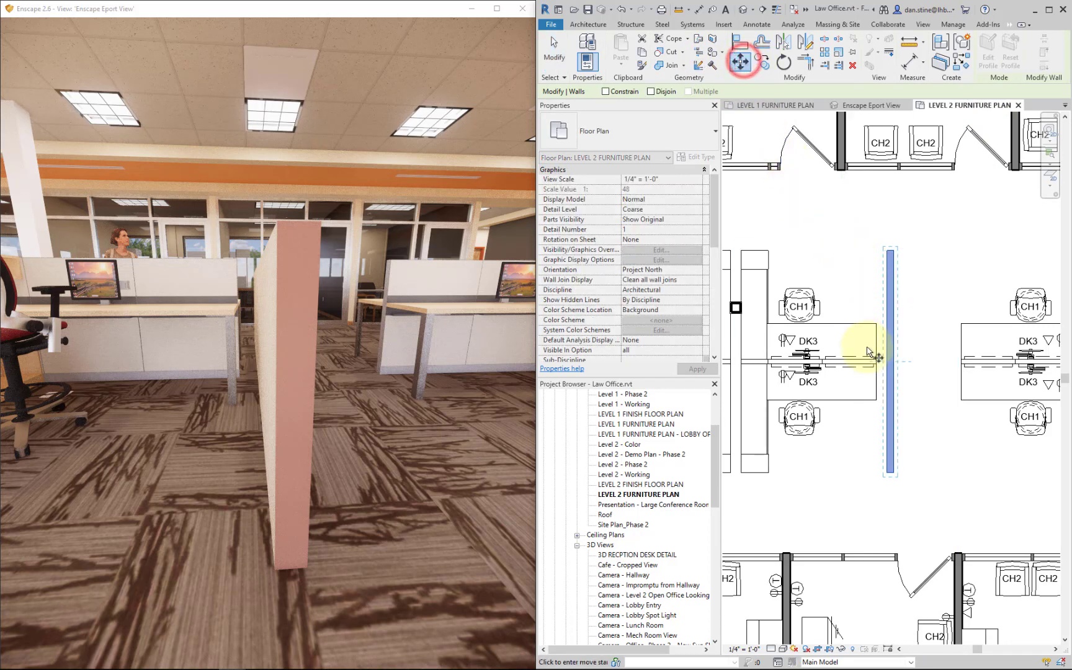
{"action": "scroll", "coordinate": [896, 325], "scroll_direction": "up", "scroll_amount": 5}
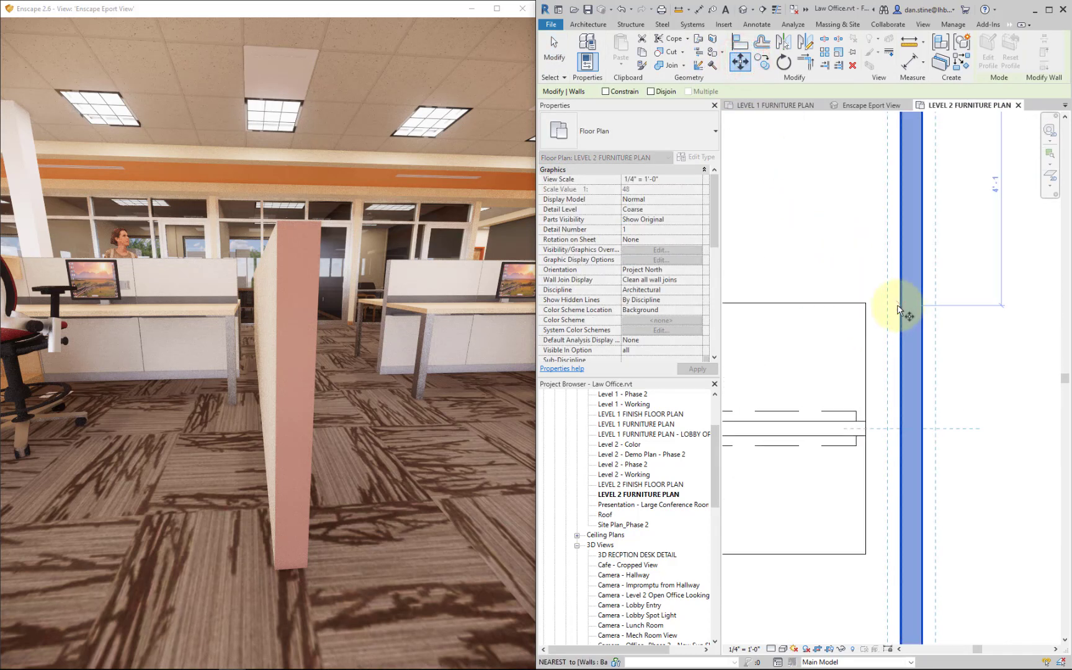
{"action": "left_click", "coordinate": [896, 305]}
{"action": "left_click", "coordinate": [866, 307]}
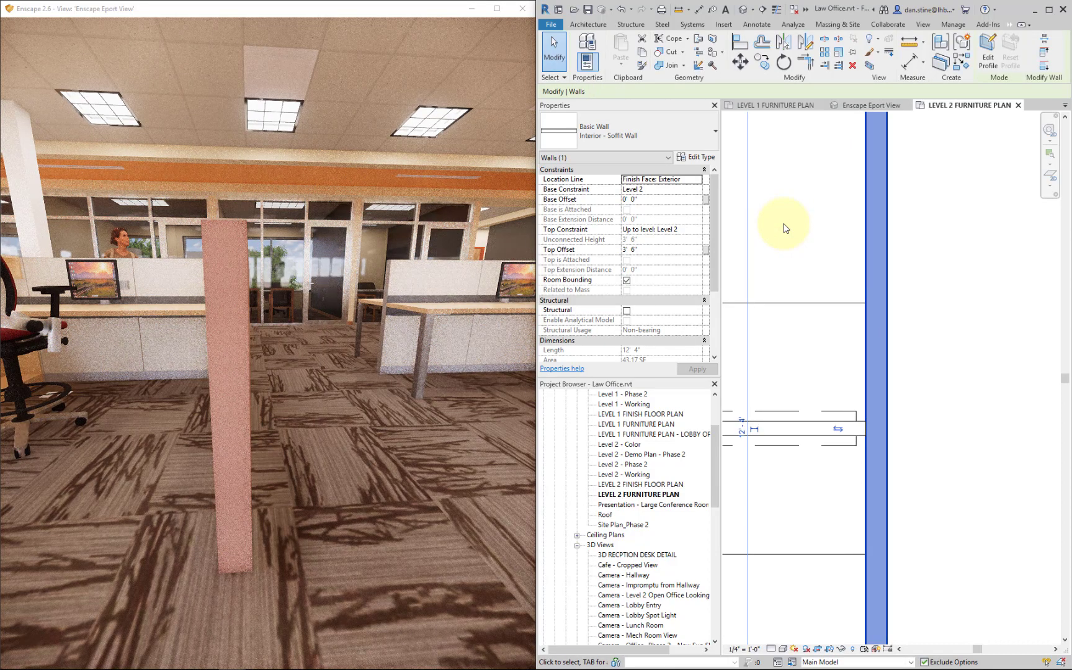
Examine the relocated wall from both sides in Enscape, checking its fit against the desks and its height at the workstation
{"action": "left_click", "coordinate": [496, 358]}
{"action": "key", "text": "a"}
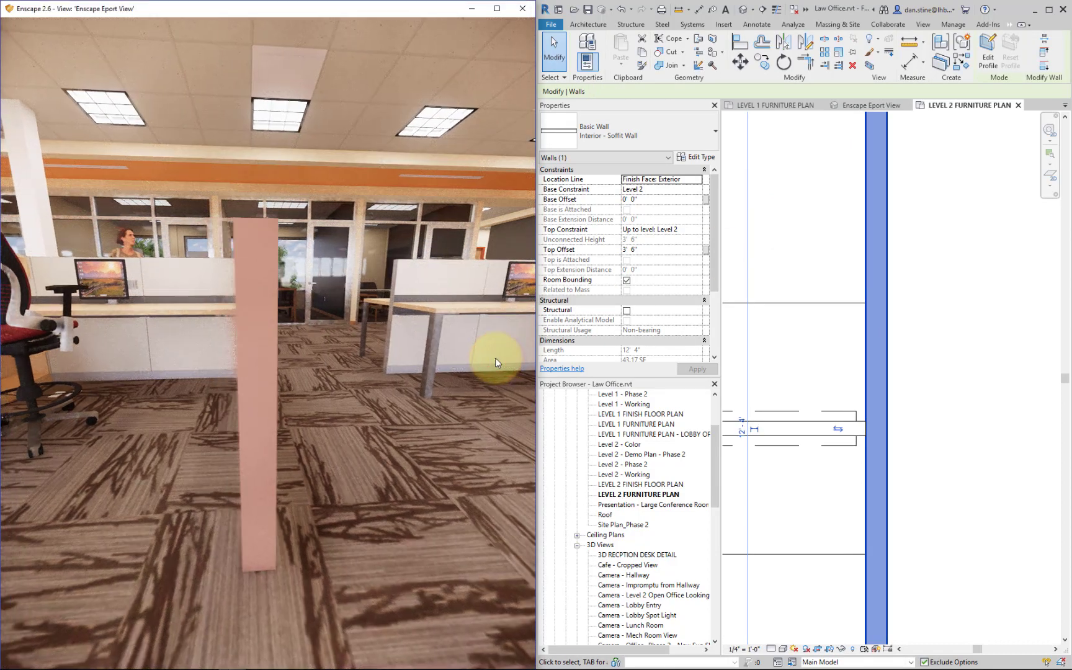
{"action": "key", "text": "a"}
{"action": "key", "text": "w"}
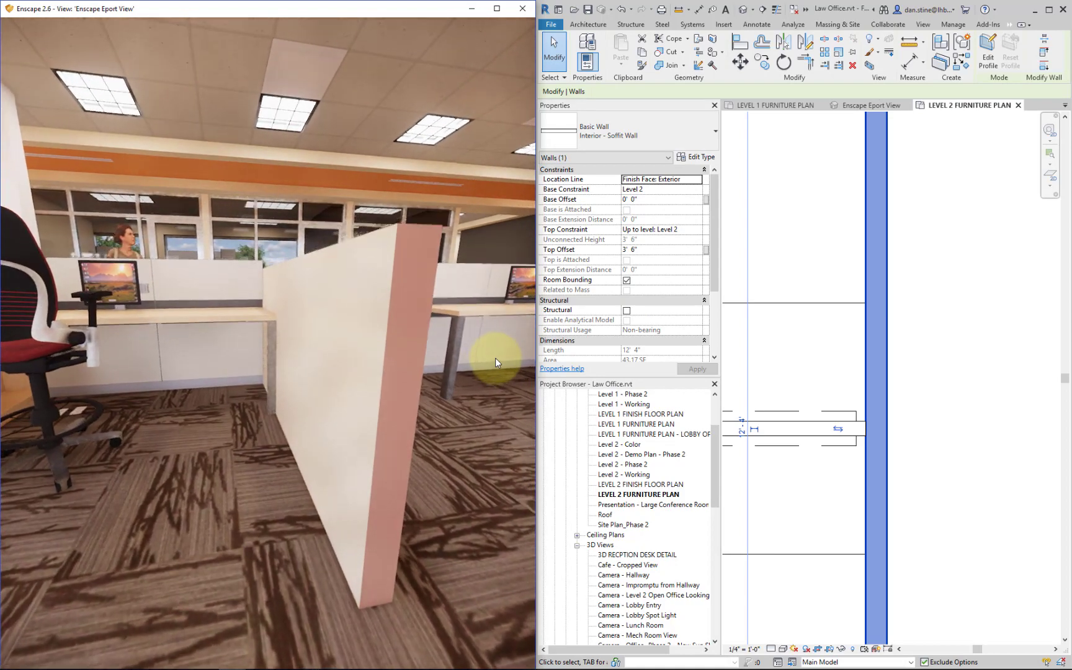
{"action": "key", "text": "e"}
{"action": "key", "text": "e"}
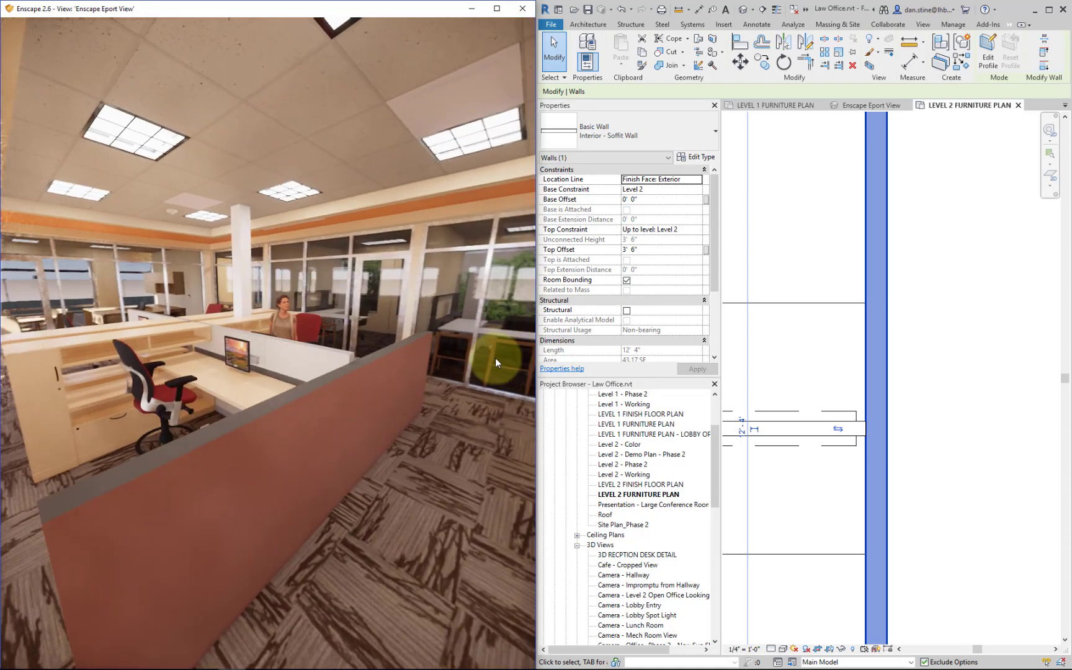
{"action": "right_click_drag", "start_coordinate": [495, 357], "coordinate": [495, 357]}
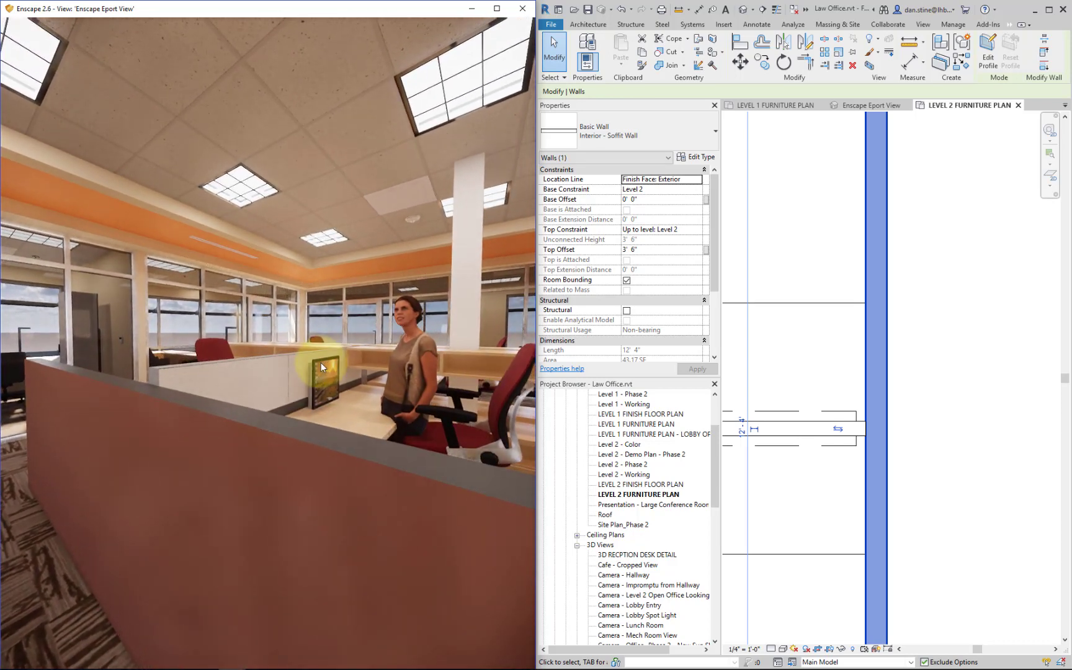
{"action": "key", "text": "s"}
{"action": "key", "text": "d"}
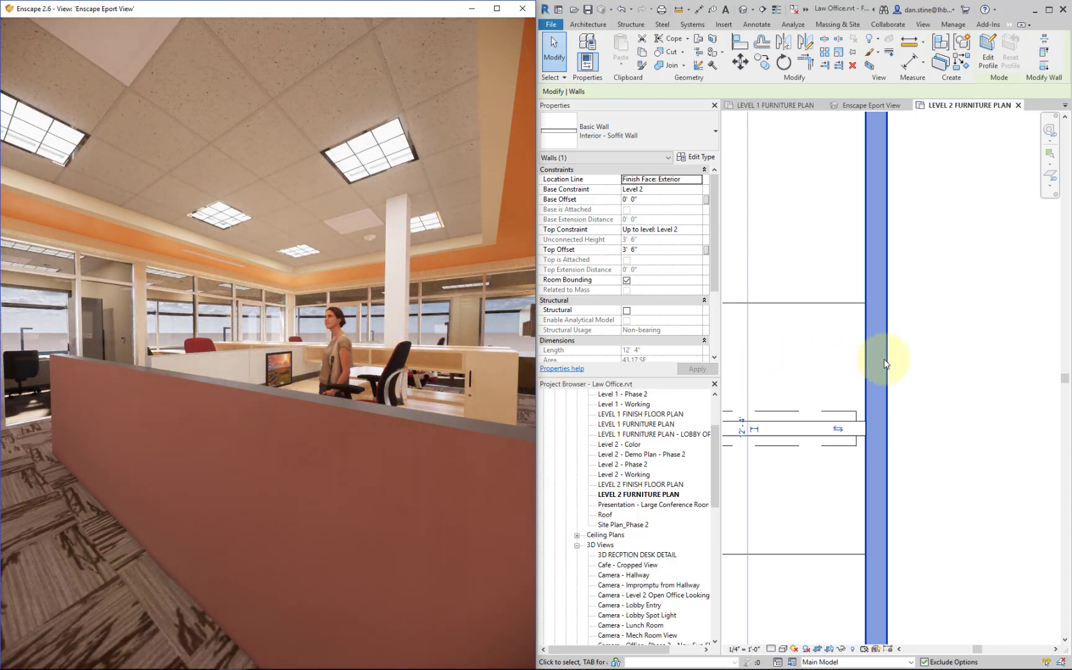
Raise the low wall's top offset first to 3' 8" and finally to 4' 0", and deselect the wall
{"action": "left_click", "coordinate": [651, 253]}
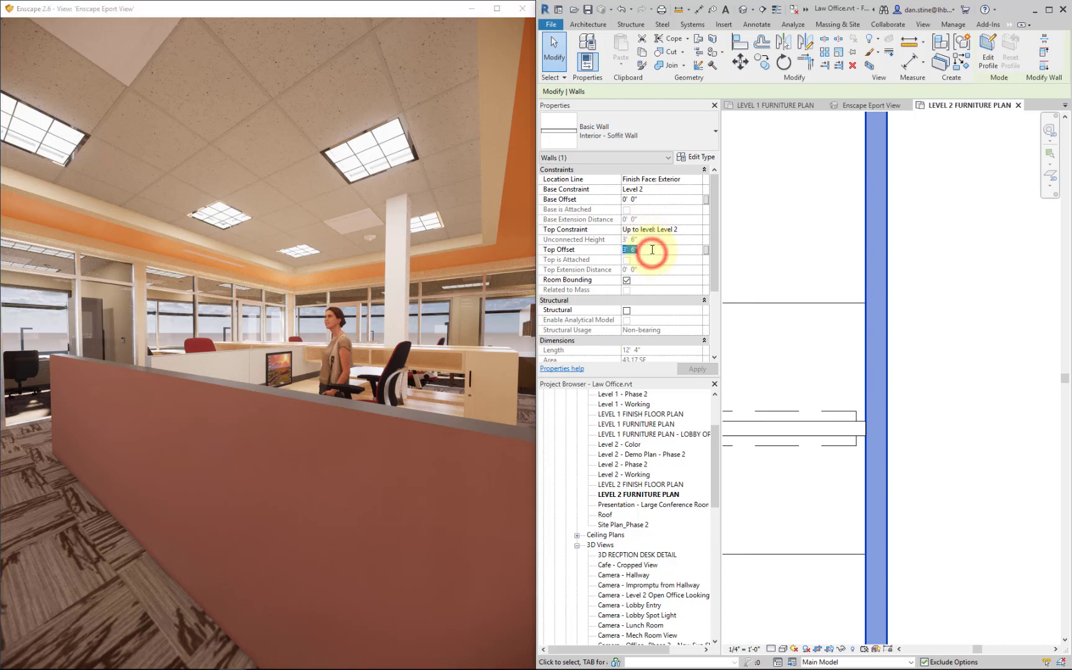
{"action": "type", "text": "3' 8"}
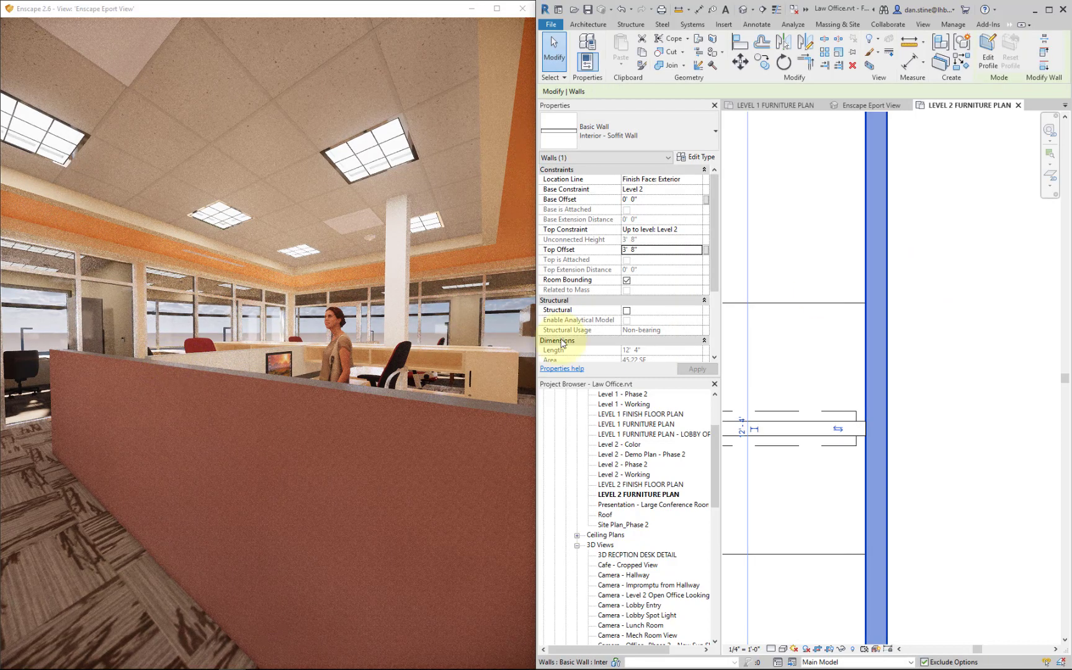
{"action": "double_click", "coordinate": [651, 248]}
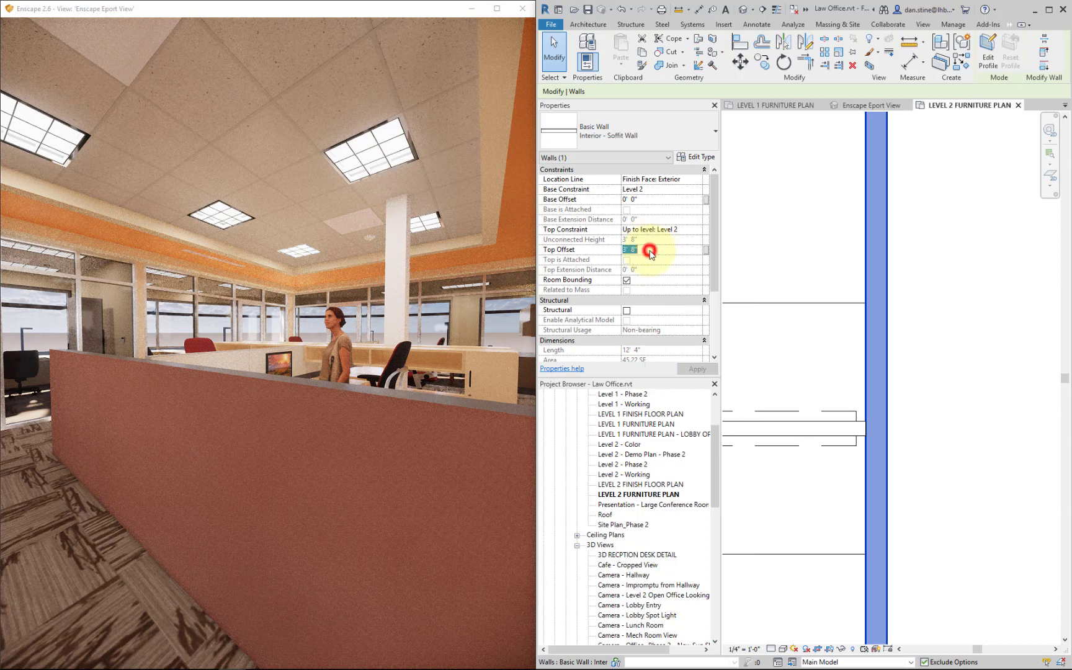
{"action": "type", "text": "4"}
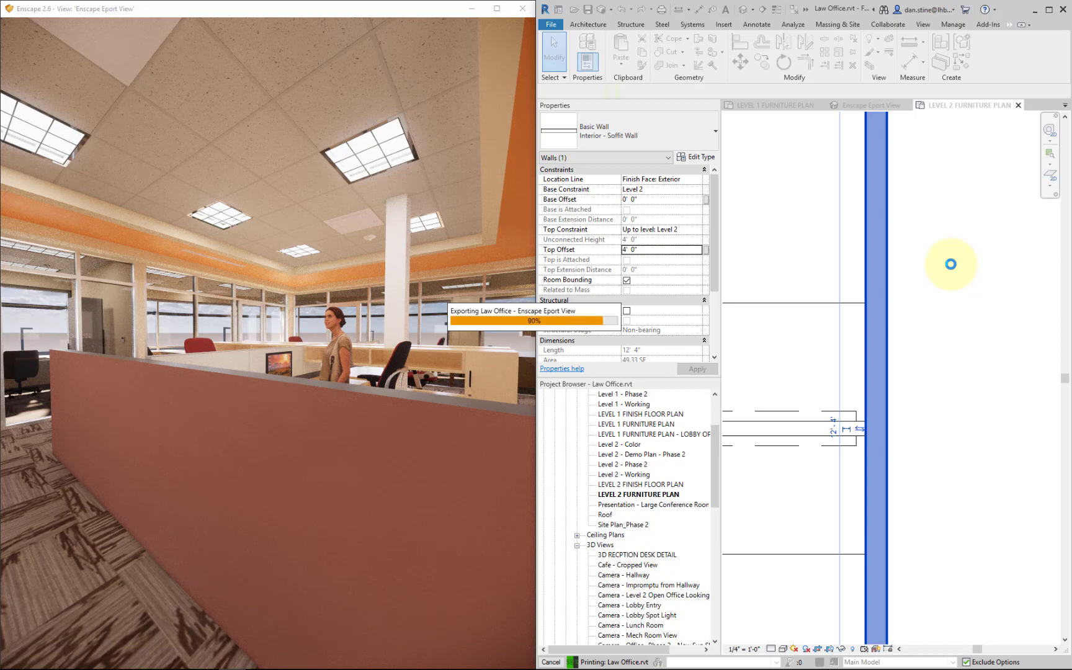
{"action": "left_click", "coordinate": [952, 267]}
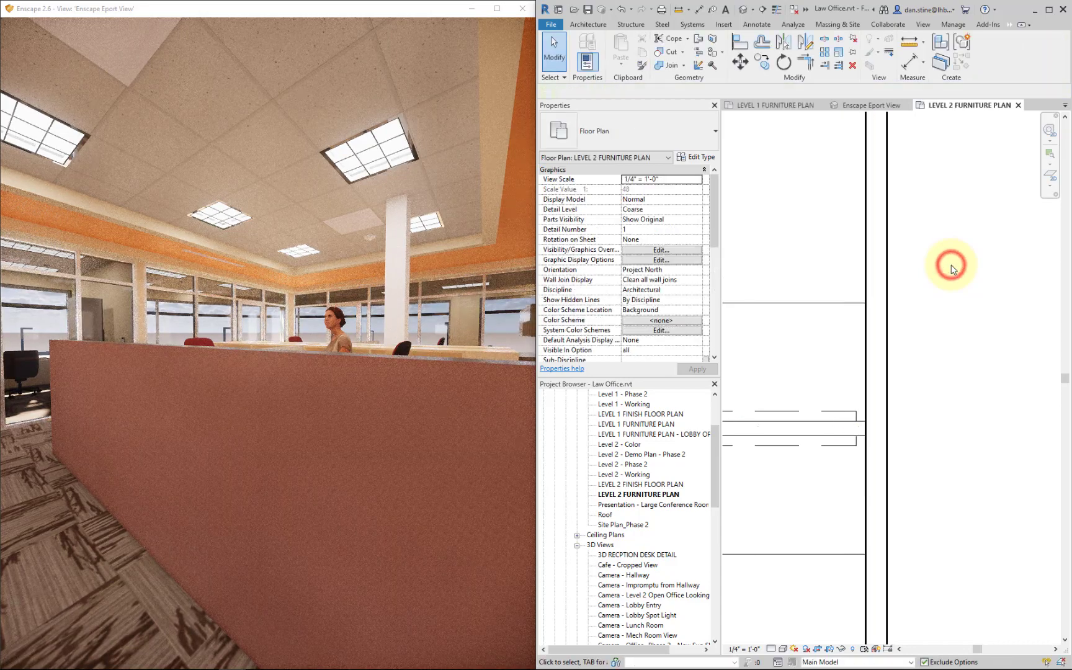
Examine the taller wall in Enscape from above and from the unpainted desk side
{"action": "left_click", "coordinate": [419, 410]}
{"action": "key", "text": "e"}
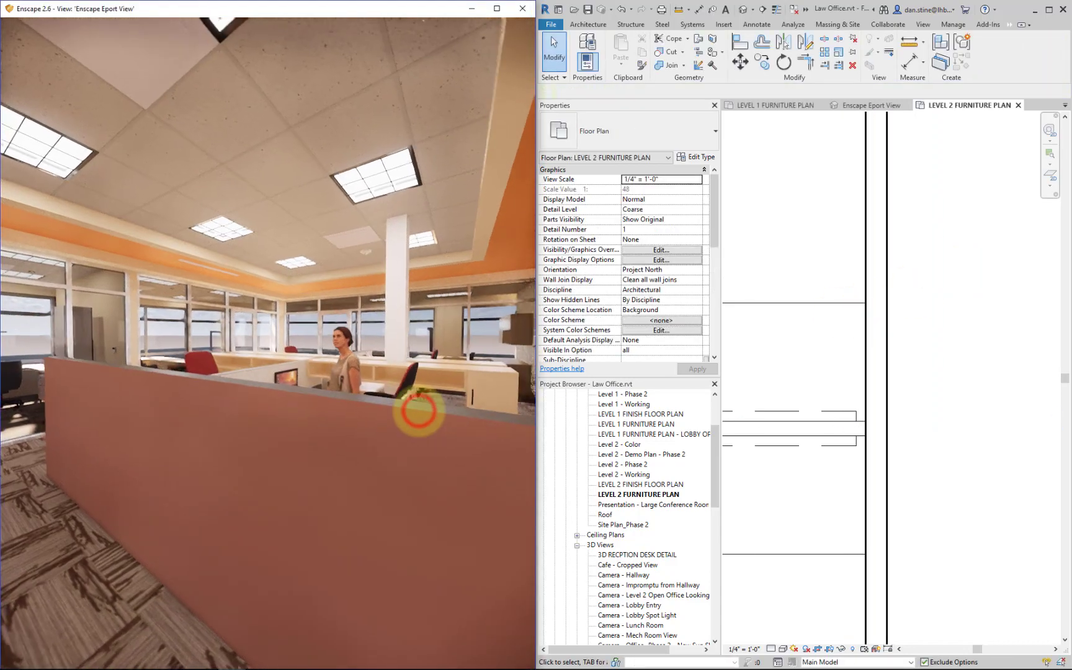
{"action": "left_click_drag", "start_coordinate": [418, 411], "coordinate": [419, 411]}
{"action": "key", "text": "a"}
{"action": "right_click_drag", "start_coordinate": [419, 410], "coordinate": [419, 408]}
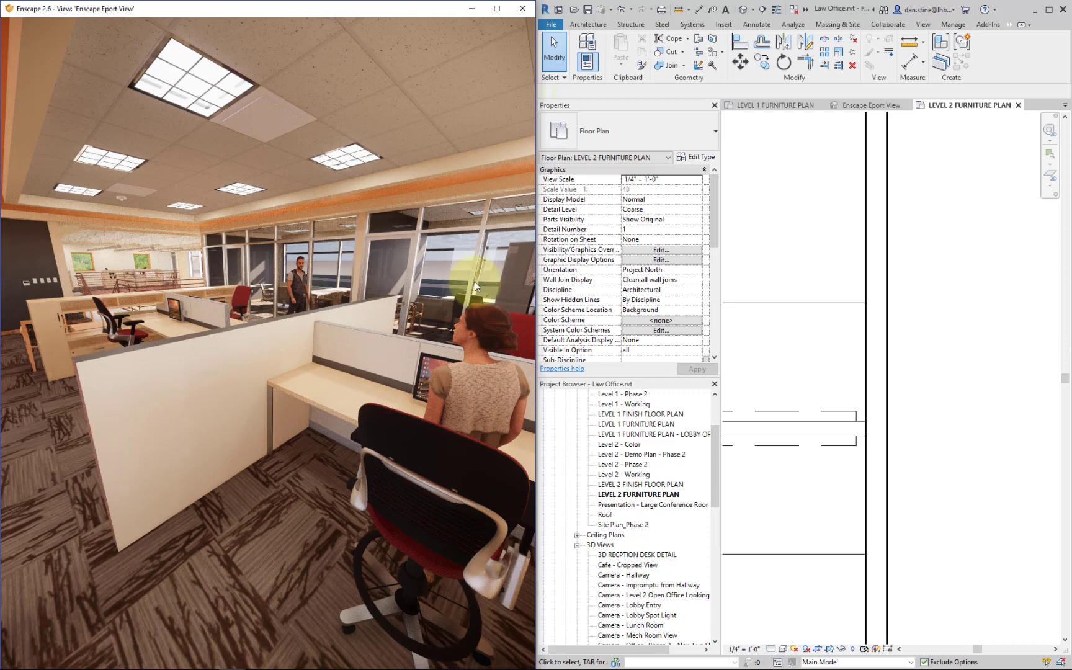
Create a Revit view from the current Enscape camera, named "Issue 01 - Add elec to new wall"
{"action": "left_click", "coordinate": [1021, 24]}
{"action": "left_click", "coordinate": [1020, 42]}
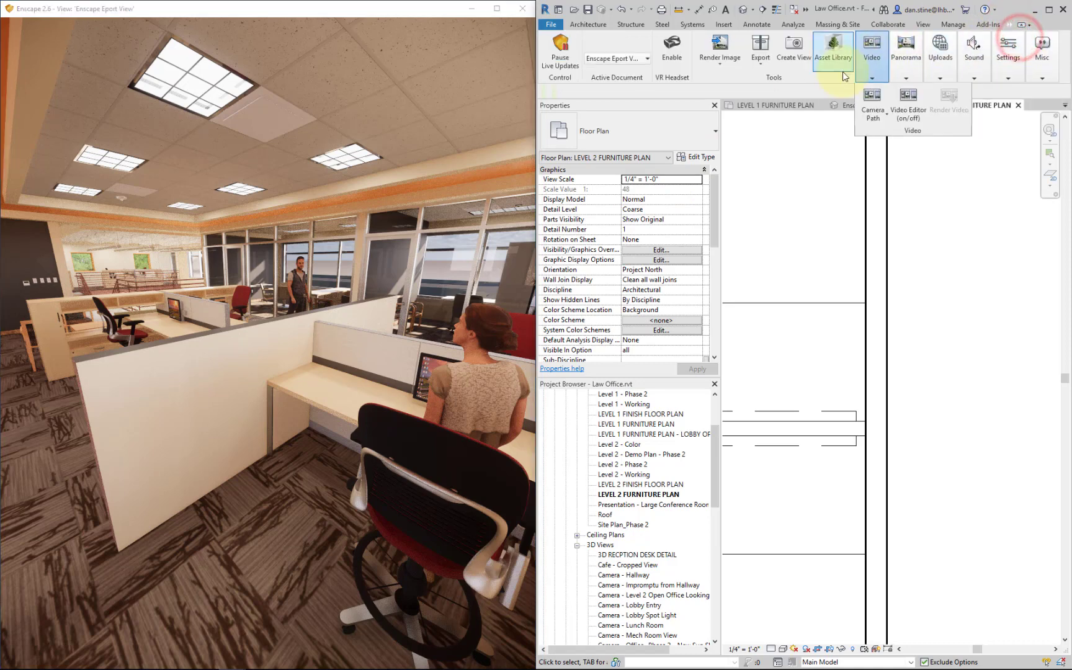
{"action": "left_click", "coordinate": [796, 50]}
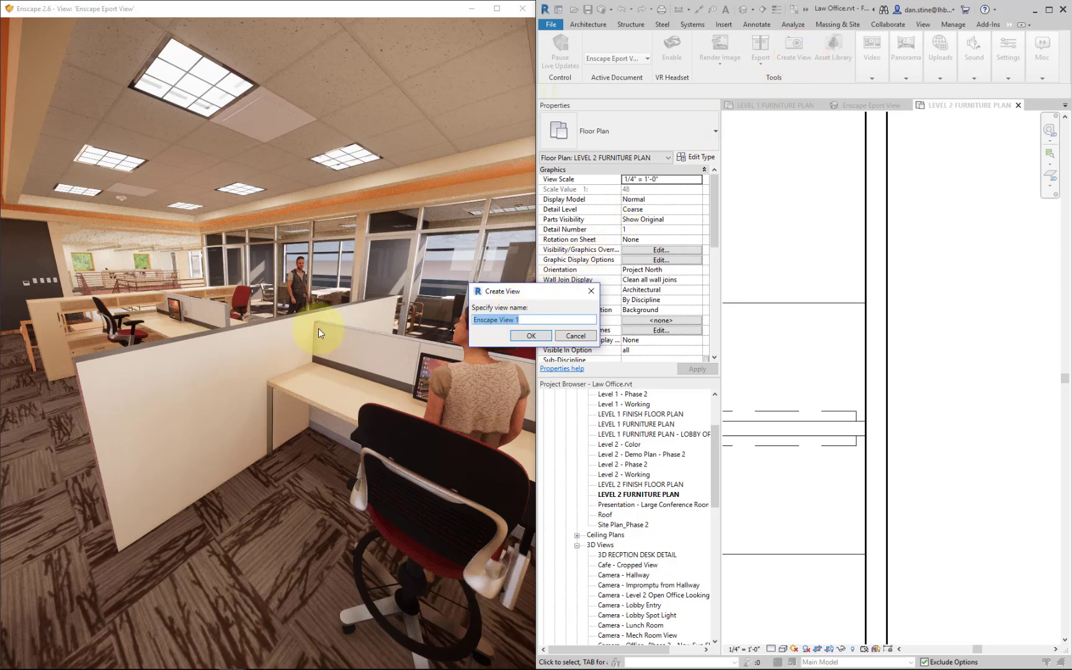
{"action": "left_click", "coordinate": [516, 321]}
{"action": "left_click_drag", "start_coordinate": [532, 318], "coordinate": [459, 322]}
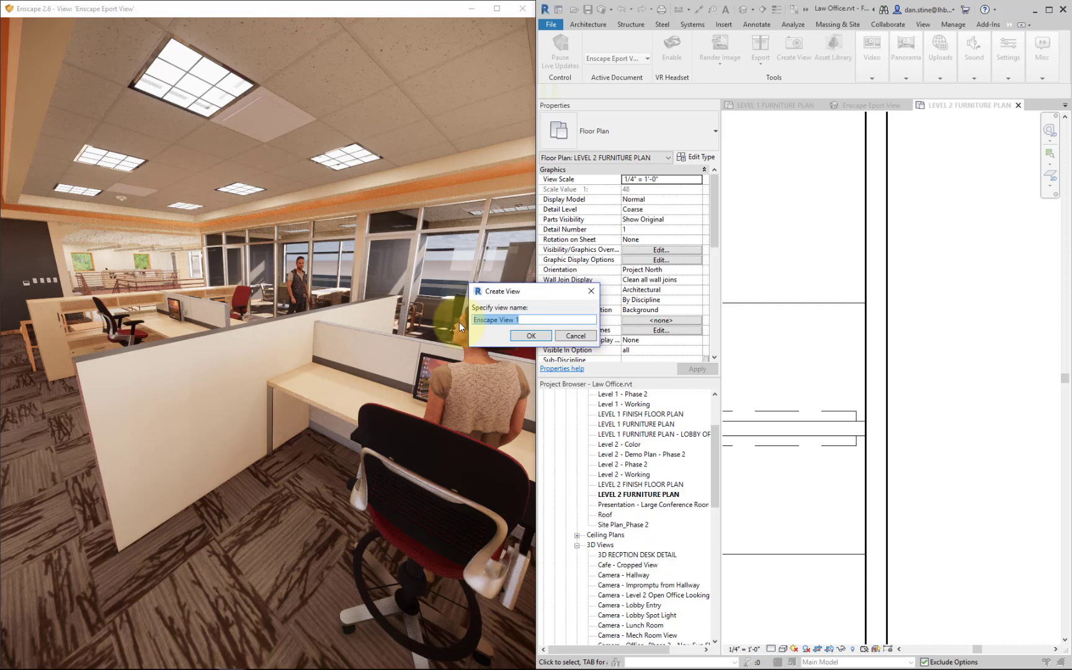
{"action": "key", "text": "BackSpace"}
{"action": "type", "text": "Issue 01 - Add elec to nwe"}
{"action": "key", "text": "BackSpace"}
{"action": "key", "text": "BackSpace"}
{"action": "type", "text": "ew wall"}
{"action": "left_click", "coordinate": [529, 336]}
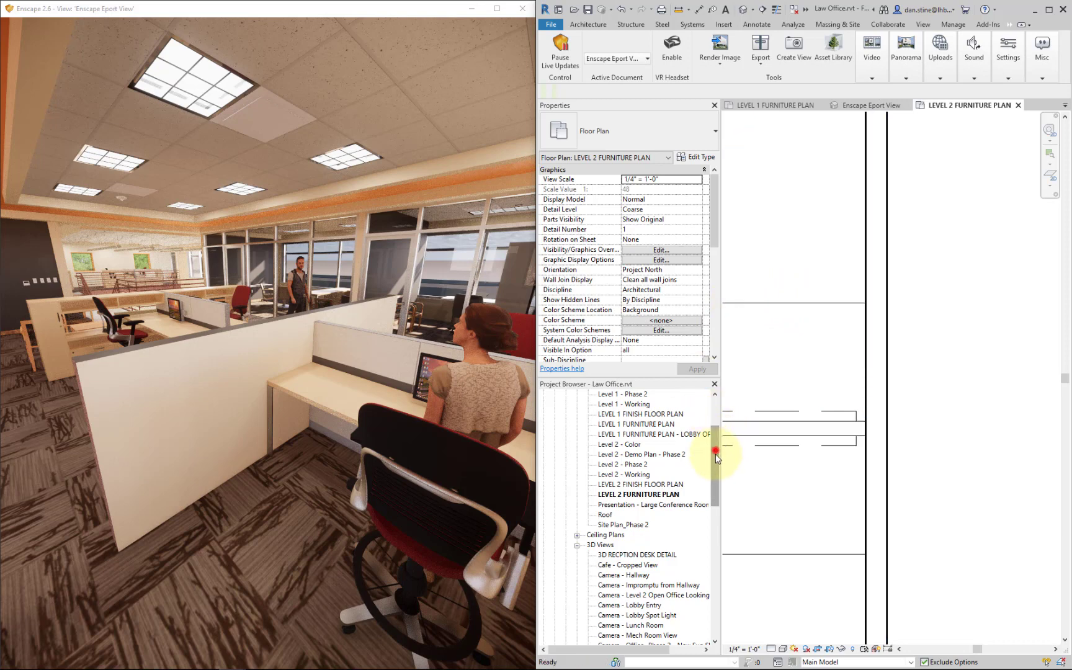
Close the Enscape window and open the "Issue 01 - Add elec to new wall" view from the Coordination 3D views
{"action": "left_click_drag", "start_coordinate": [715, 452], "coordinate": [720, 536]}
{"action": "left_click", "coordinate": [690, 554]}
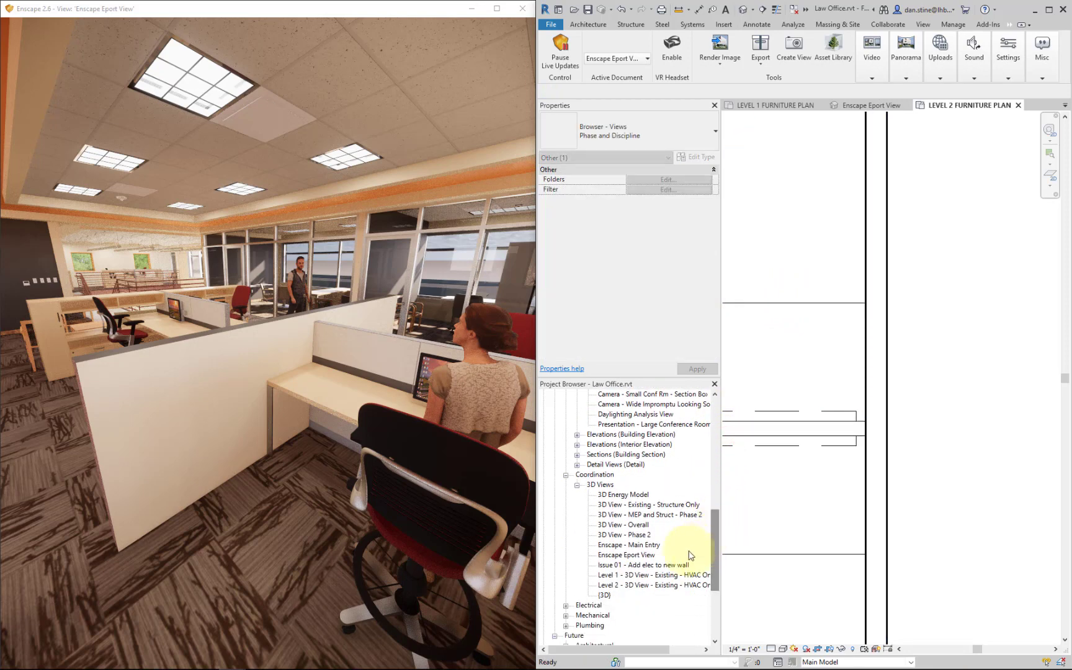
{"action": "left_click", "coordinate": [626, 565]}
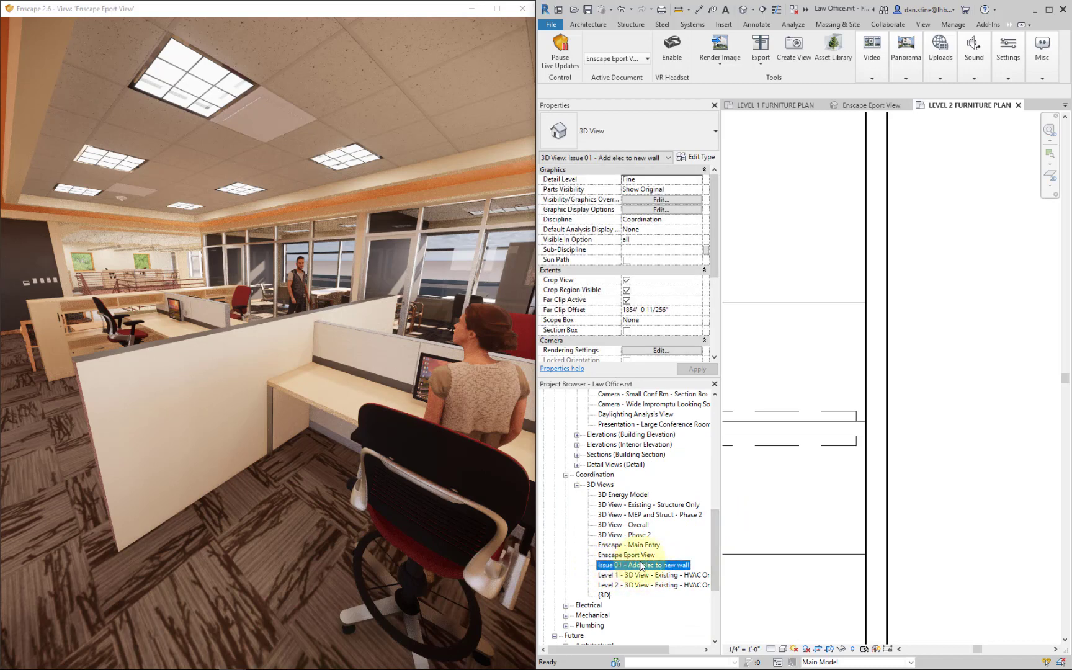
{"action": "left_click", "coordinate": [518, 13]}
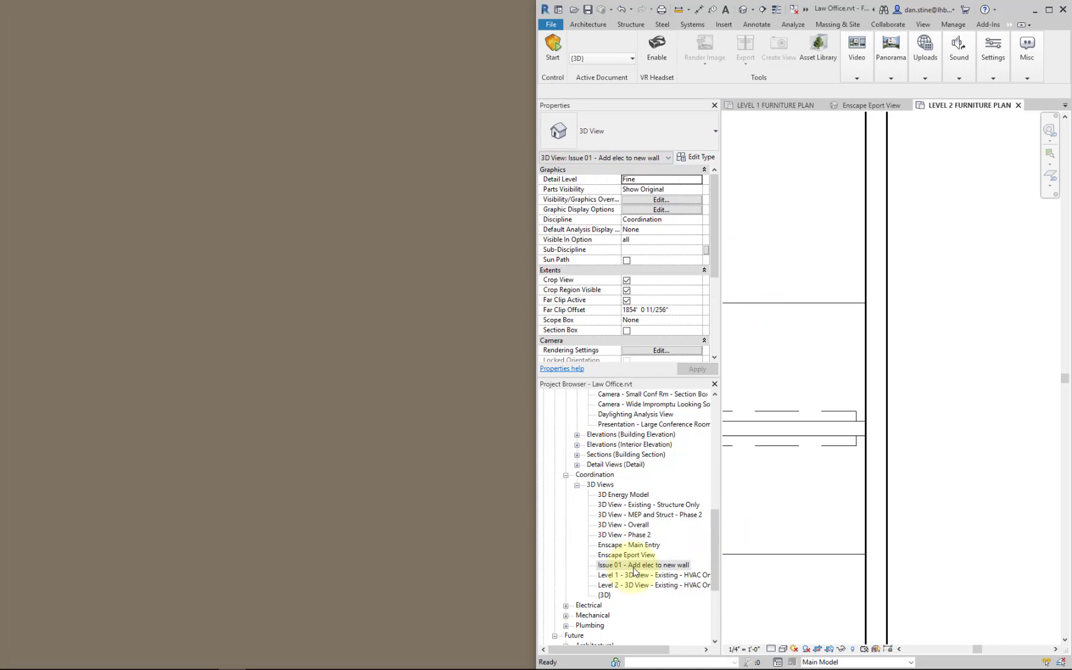
{"action": "left_click", "coordinate": [645, 565]}
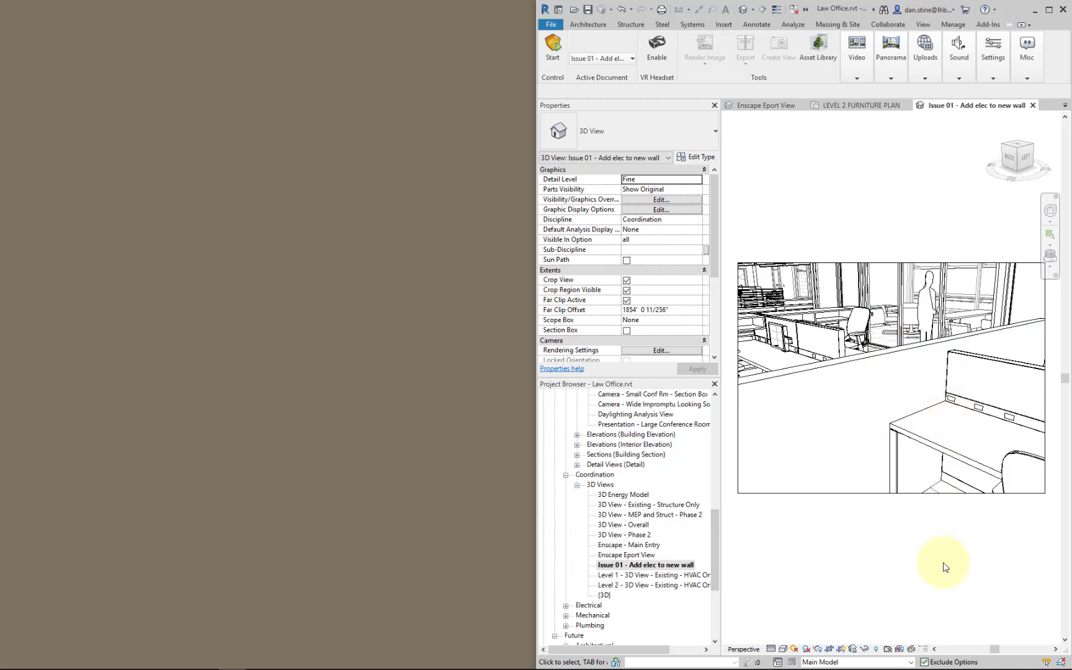
Start Enscape from the "Issue 01 - Add elec to new wall" view and bring its window forward to view the wall
{"action": "left_click", "coordinate": [993, 48]}
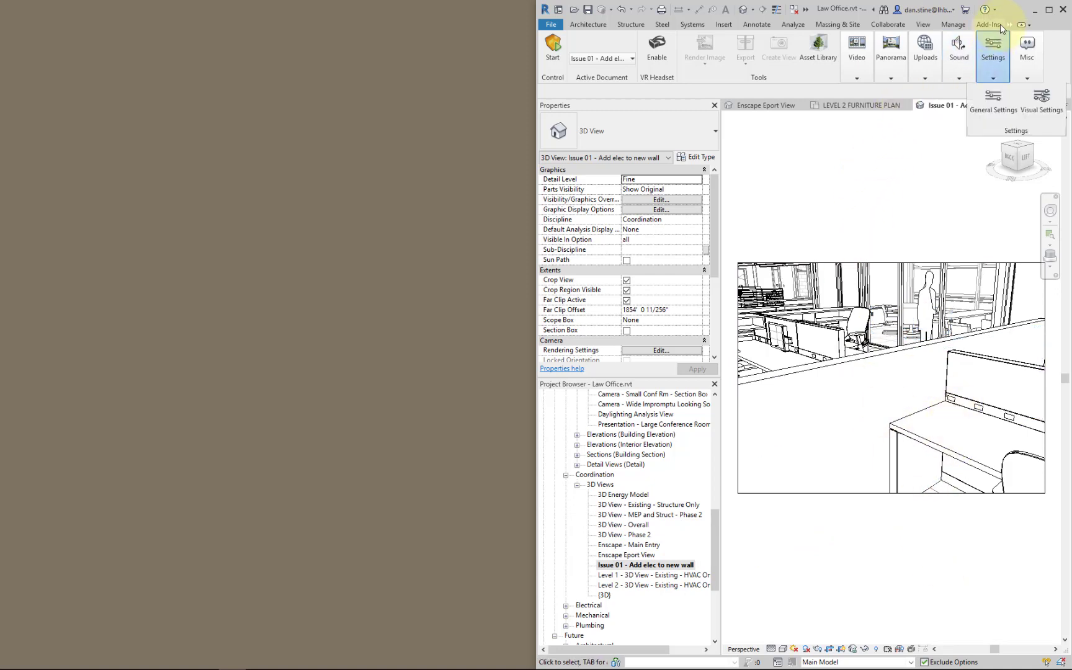
{"action": "left_click", "coordinate": [1013, 25]}
{"action": "left_click", "coordinate": [1010, 26]}
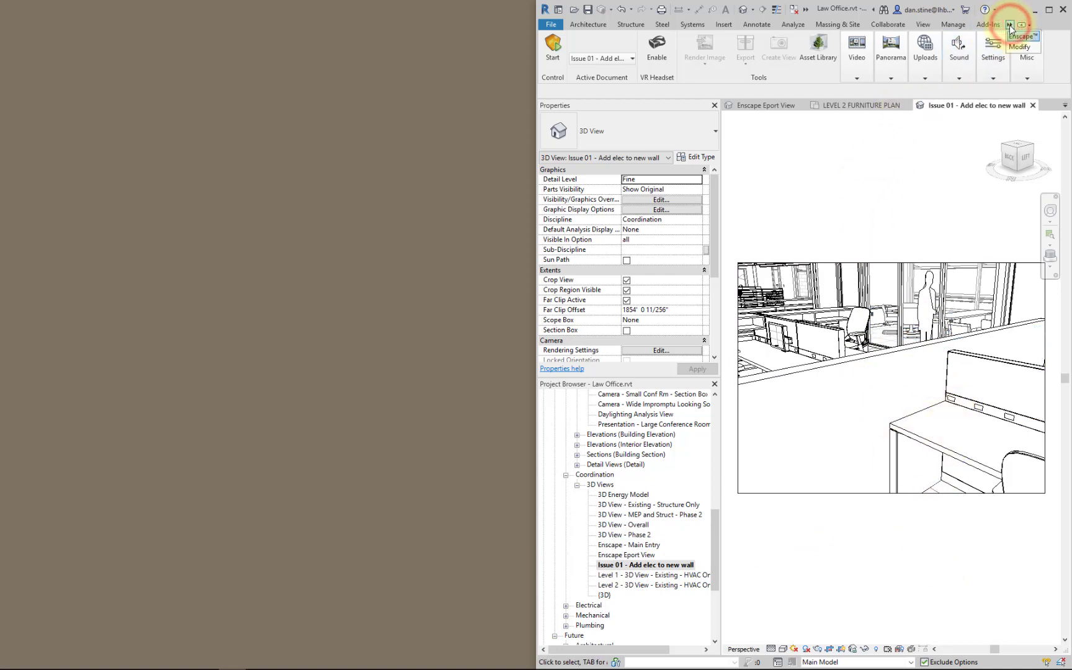
{"action": "left_click", "coordinate": [1015, 38]}
{"action": "left_click", "coordinate": [552, 46]}
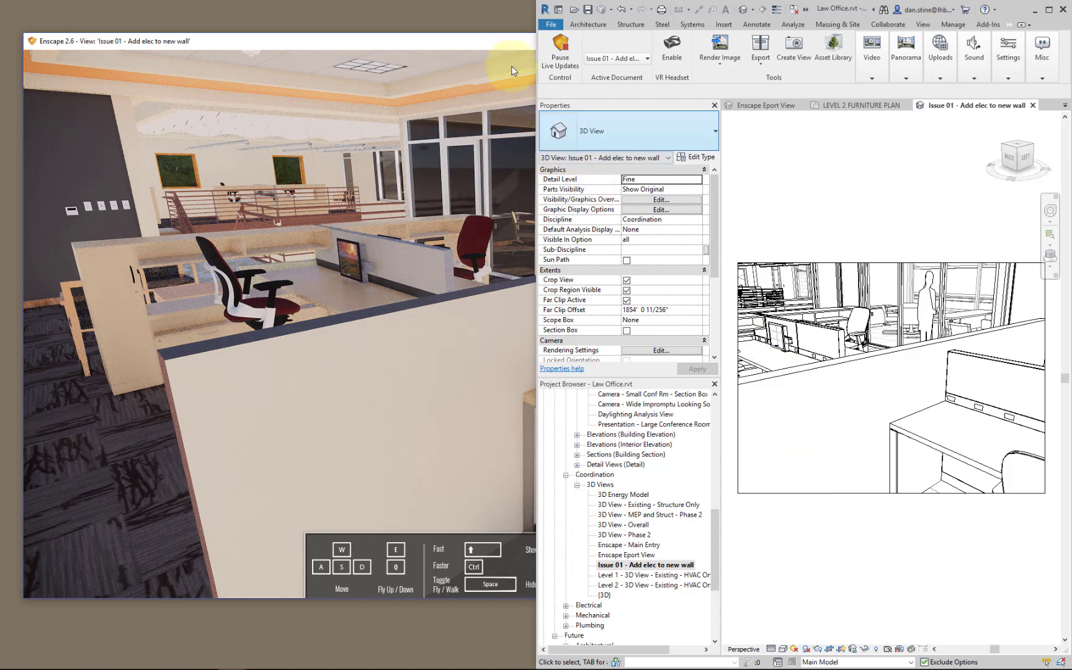
{"action": "left_click", "coordinate": [503, 42]}
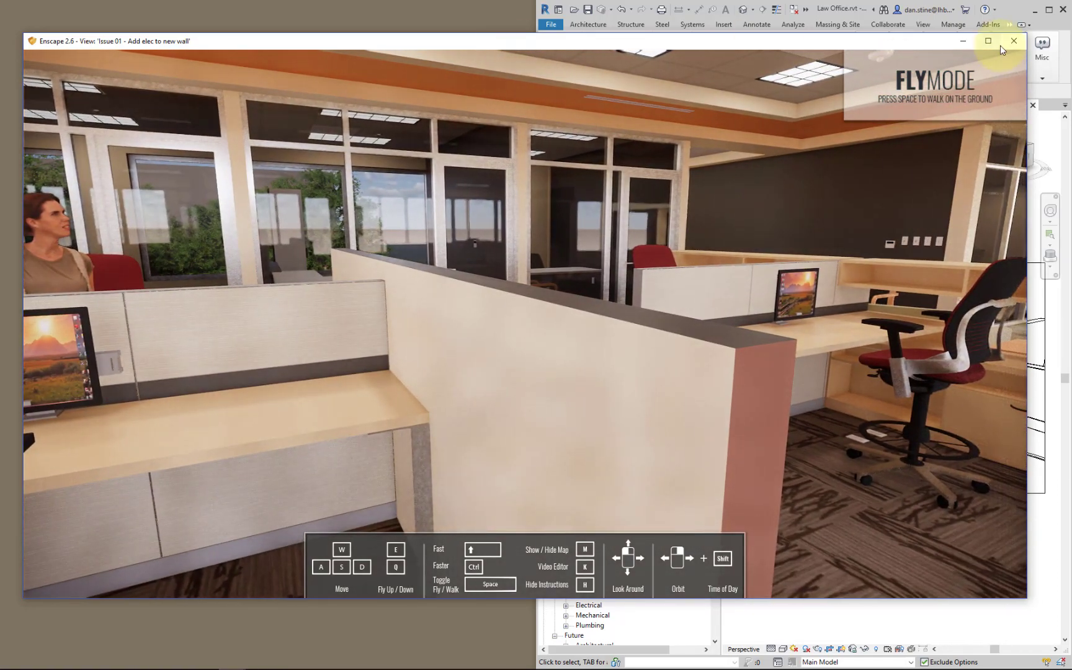
Close Enscape, delete the "Issue 01 - Add elec to new wall" view and return to the LEVEL 2 FURNITURE PLAN
{"action": "left_click", "coordinate": [1010, 42]}
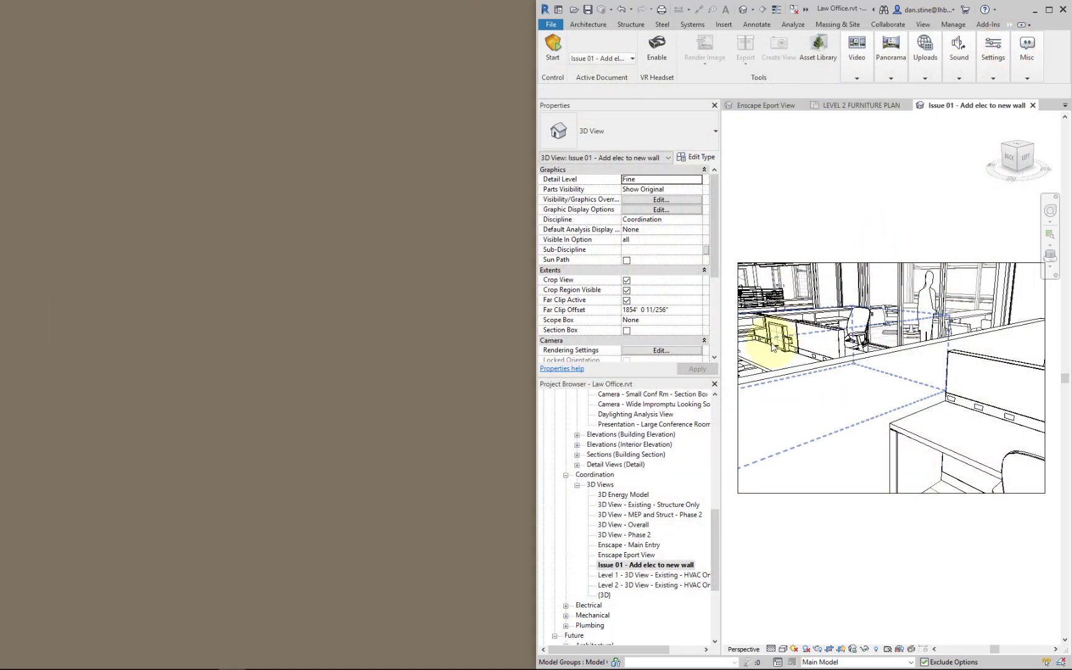
{"action": "right_click", "coordinate": [657, 565]}
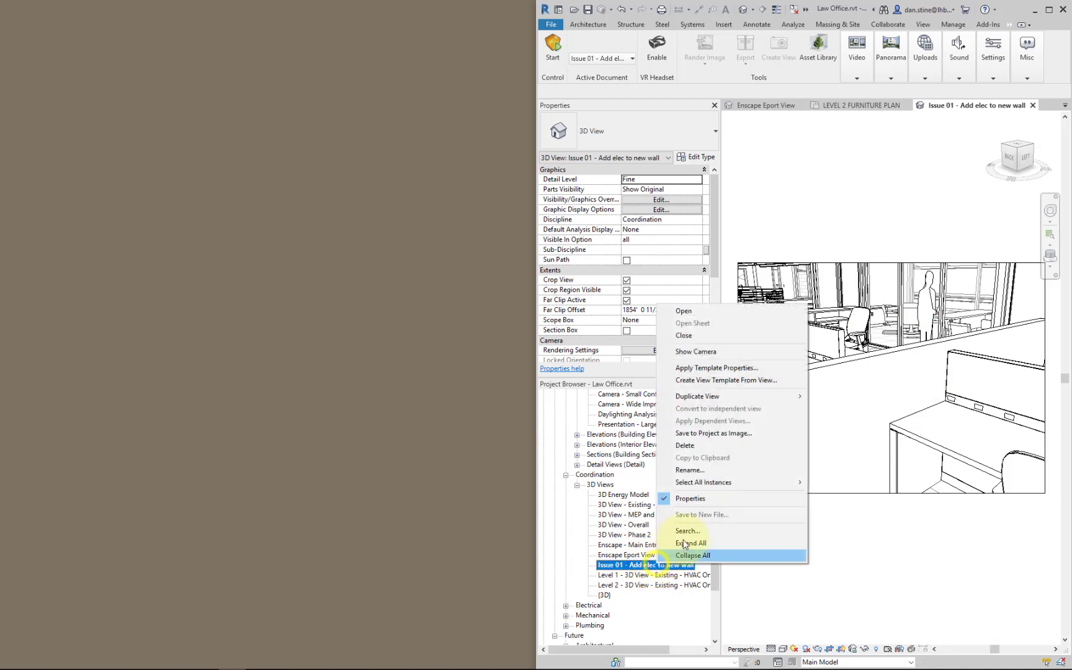
{"action": "left_click", "coordinate": [714, 446]}
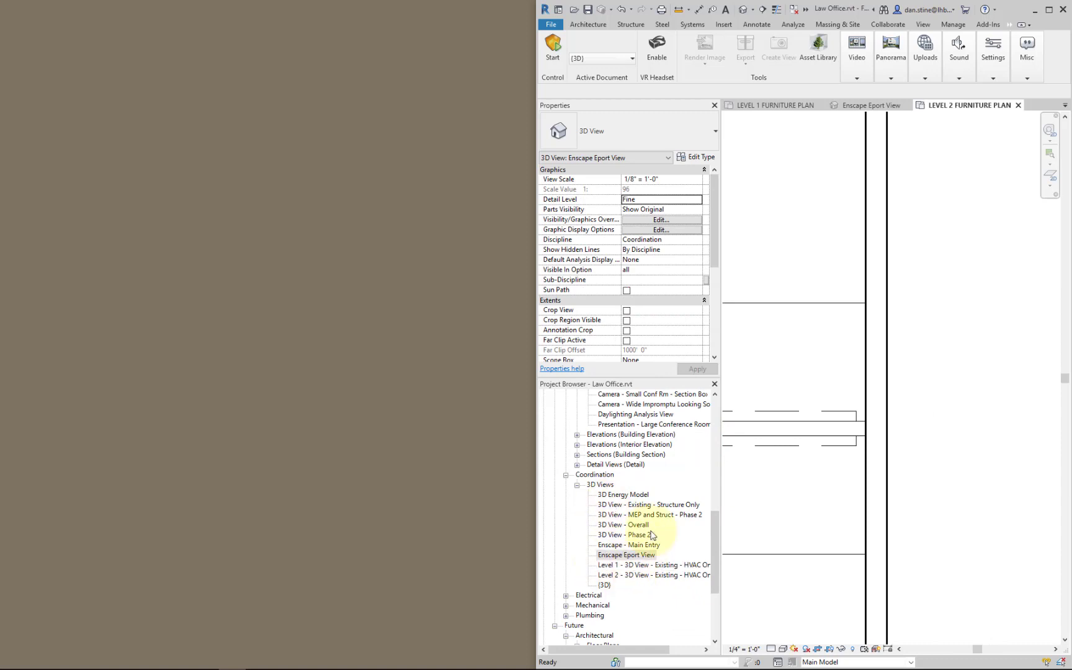
{"action": "left_click", "coordinate": [958, 179]}
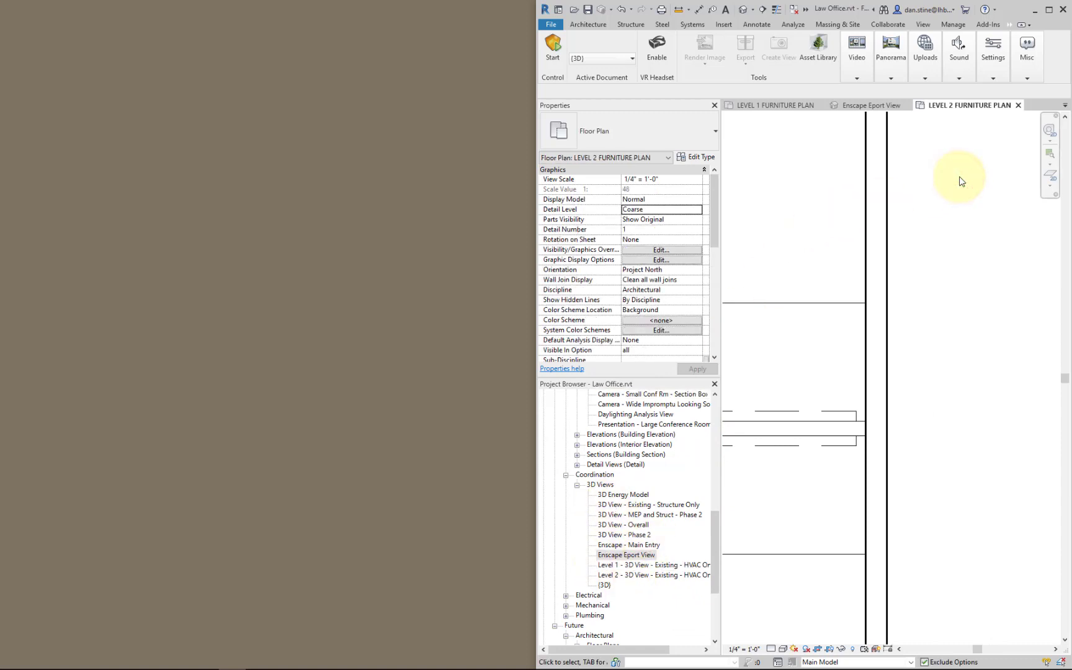